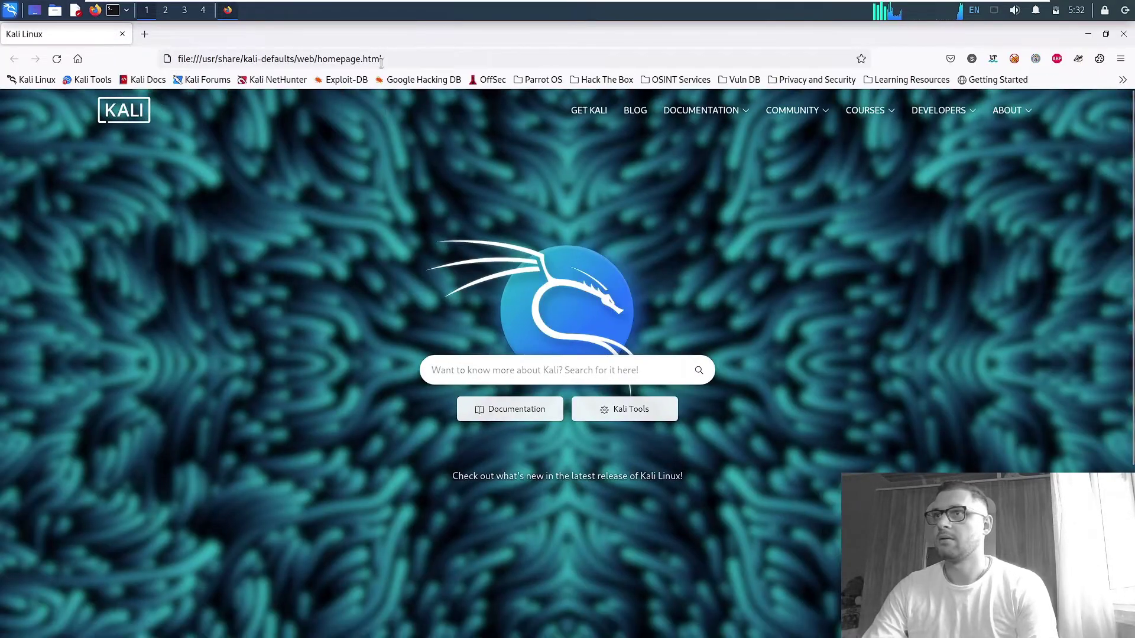
Go to google.com and search for 'hackthebox academy'.
{"action": "left_click", "coordinate": [381, 62]}
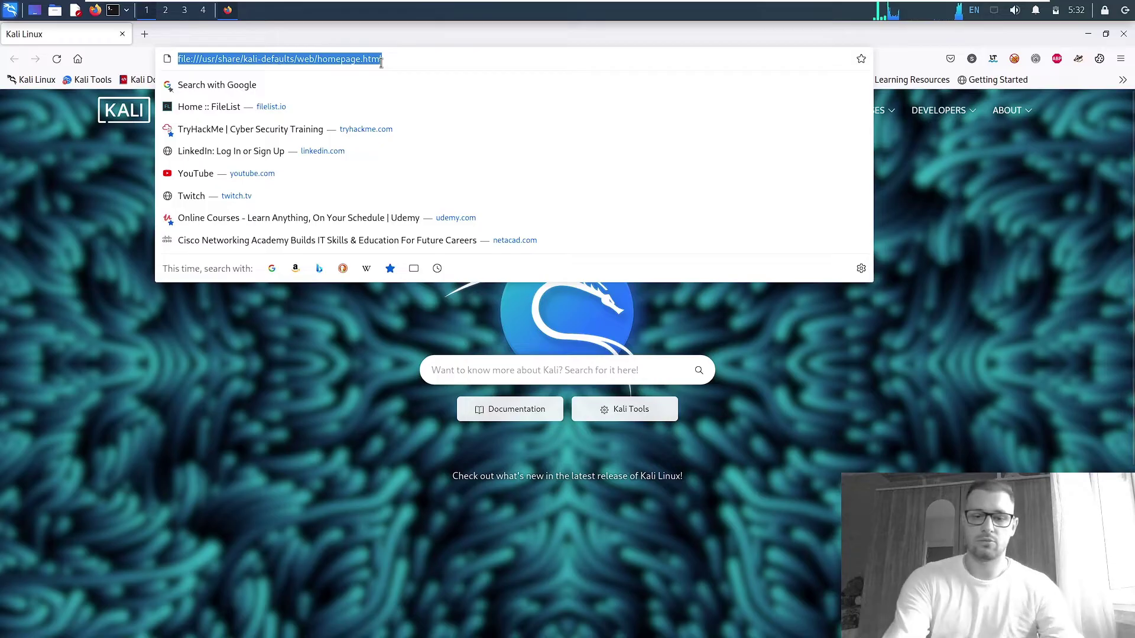
{"action": "type", "text": "google.com"}
{"action": "key", "text": "Return"}
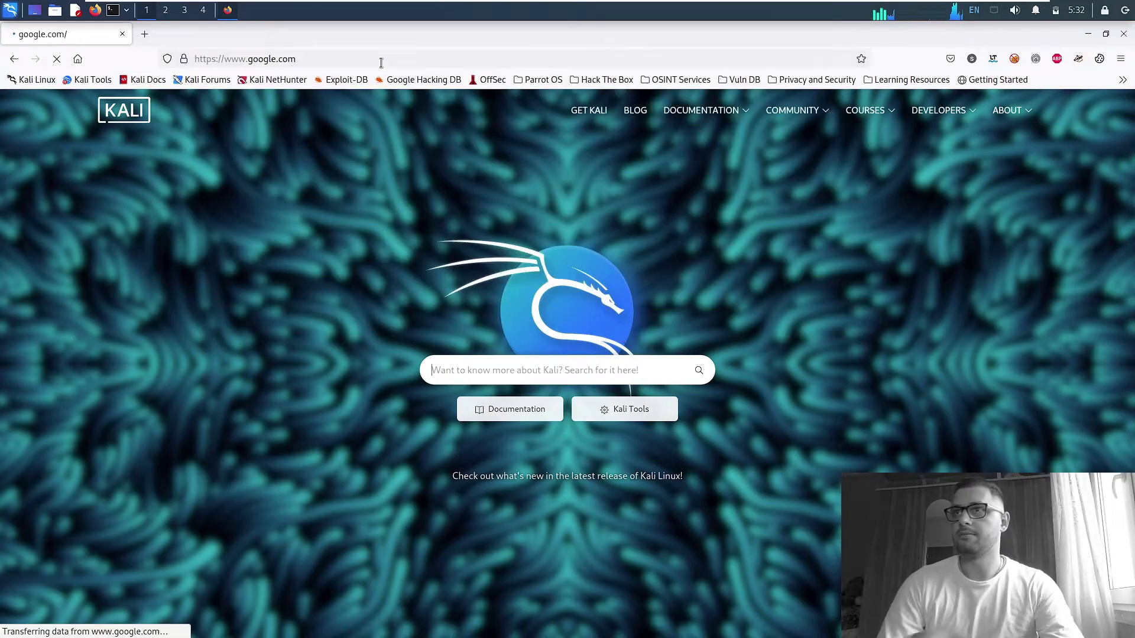
{"action": "left_click", "coordinate": [518, 325]}
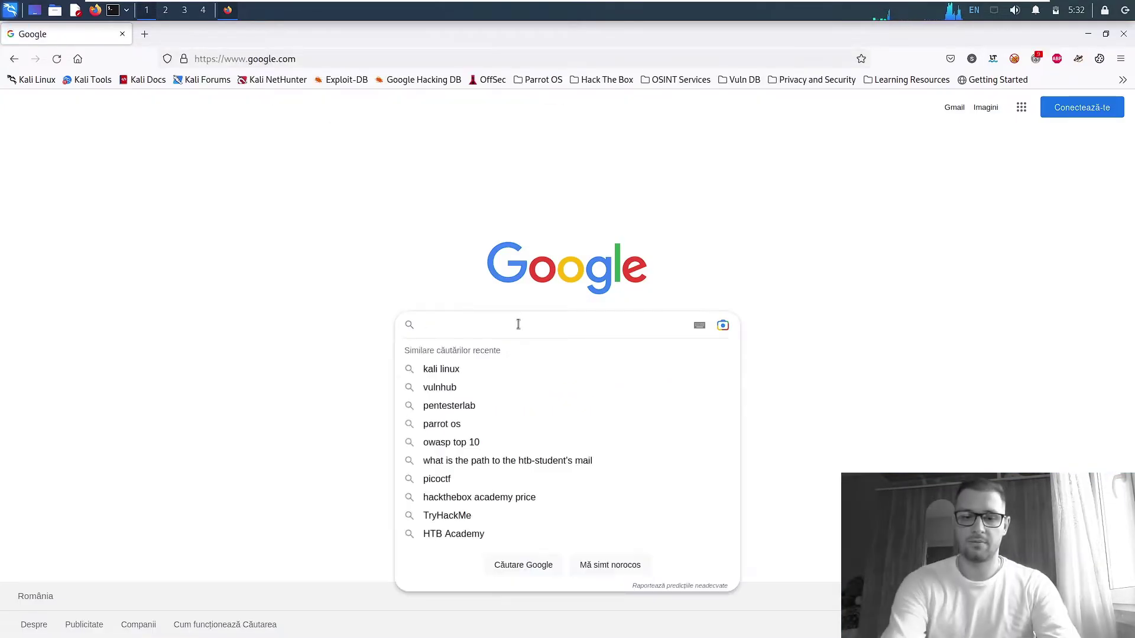
{"action": "type", "text": "hackthebox"}
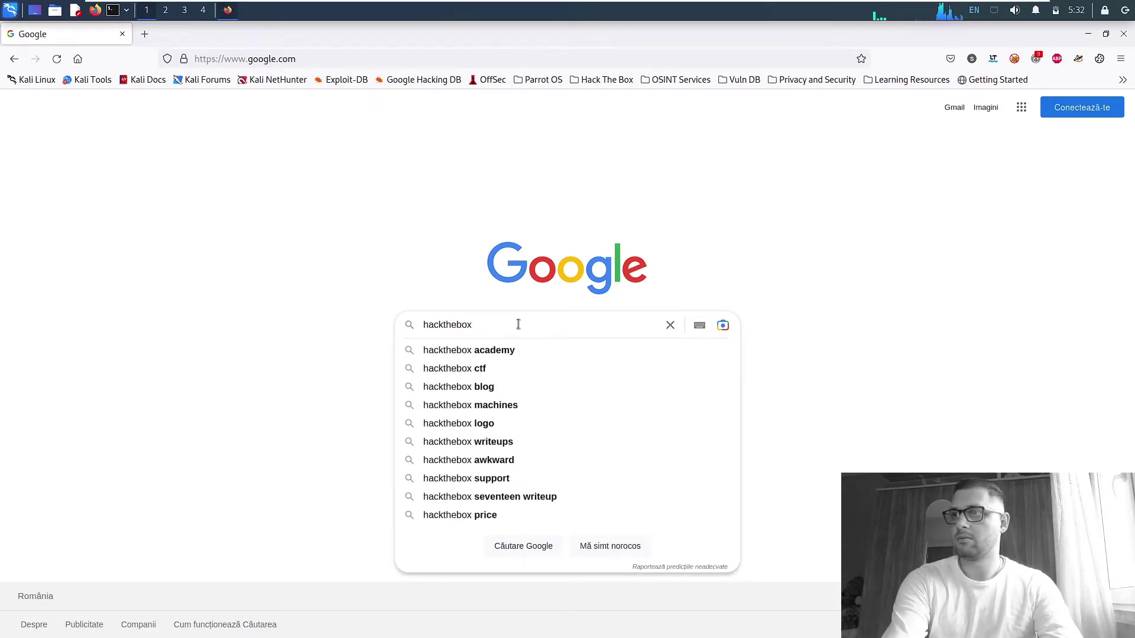
{"action": "type", "text": " c"}
{"action": "key", "text": "BackSpace"}
{"action": "type", "text": "academy"}
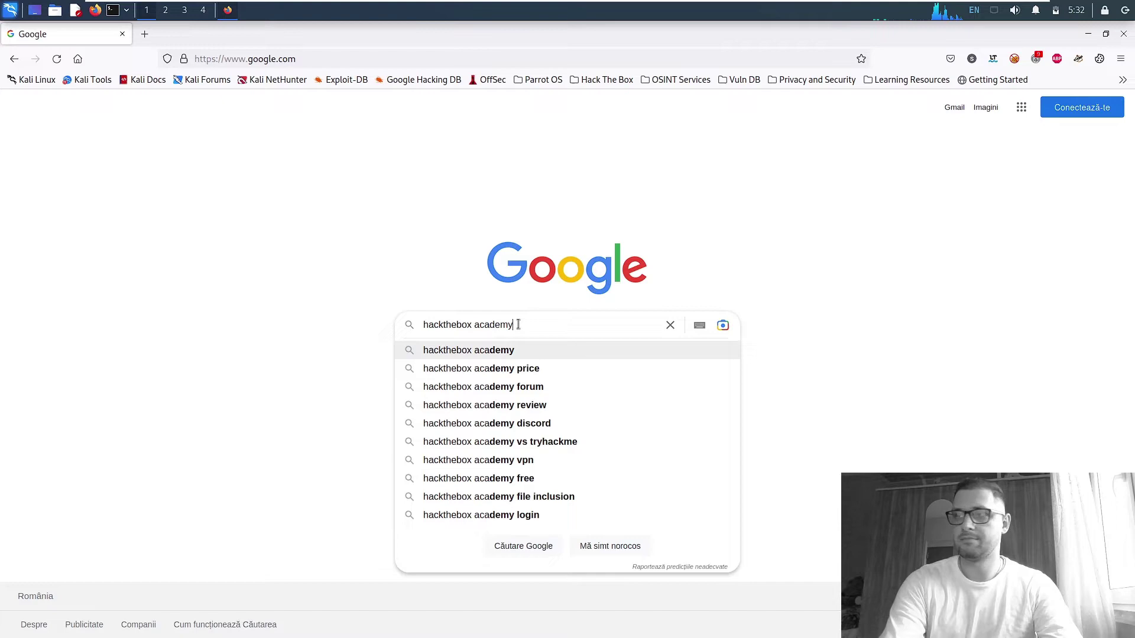
{"action": "key", "text": "Return"}
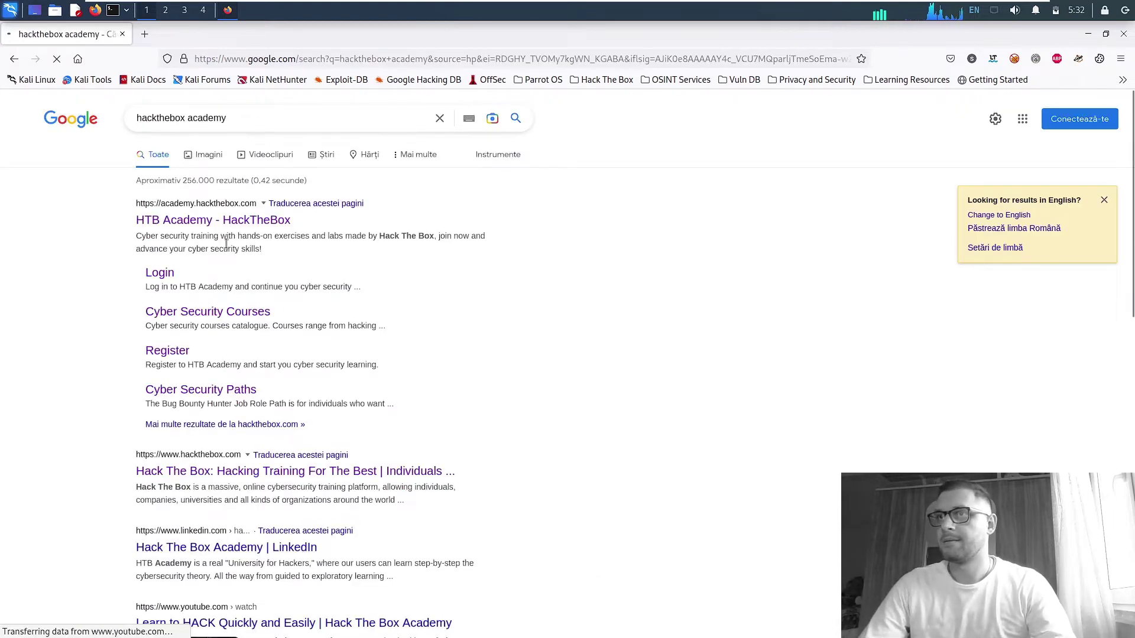
Open the HTB Academy result, go to the Dashboard and show the keylogin account menu.
{"action": "left_click", "coordinate": [226, 222]}
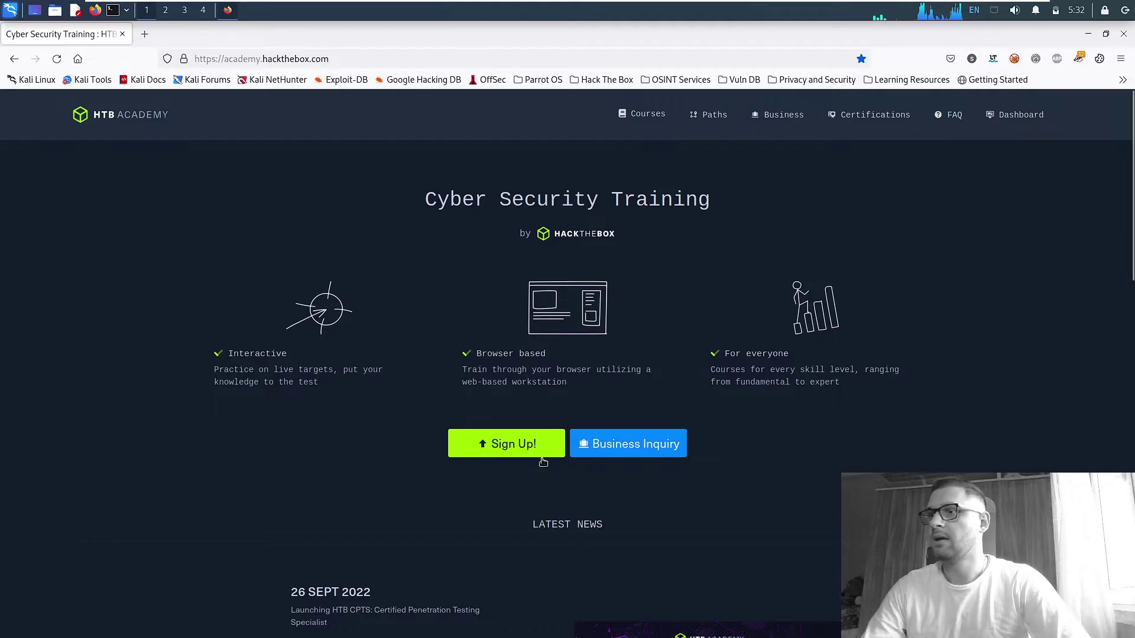
{"action": "left_click", "coordinate": [1008, 124]}
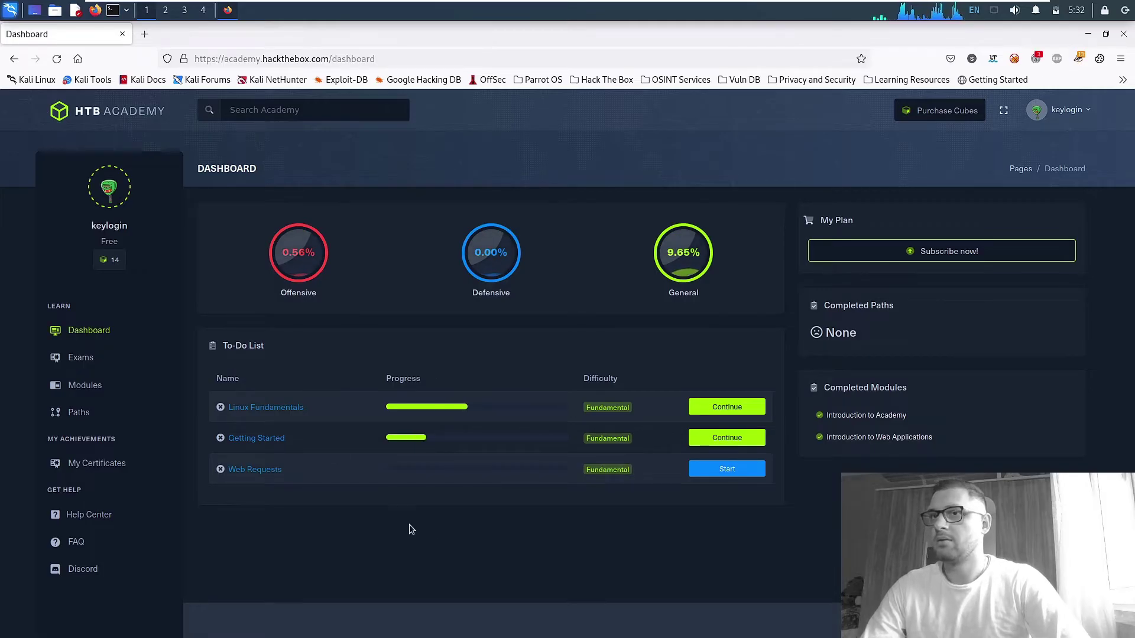
{"action": "left_click", "coordinate": [1071, 113]}
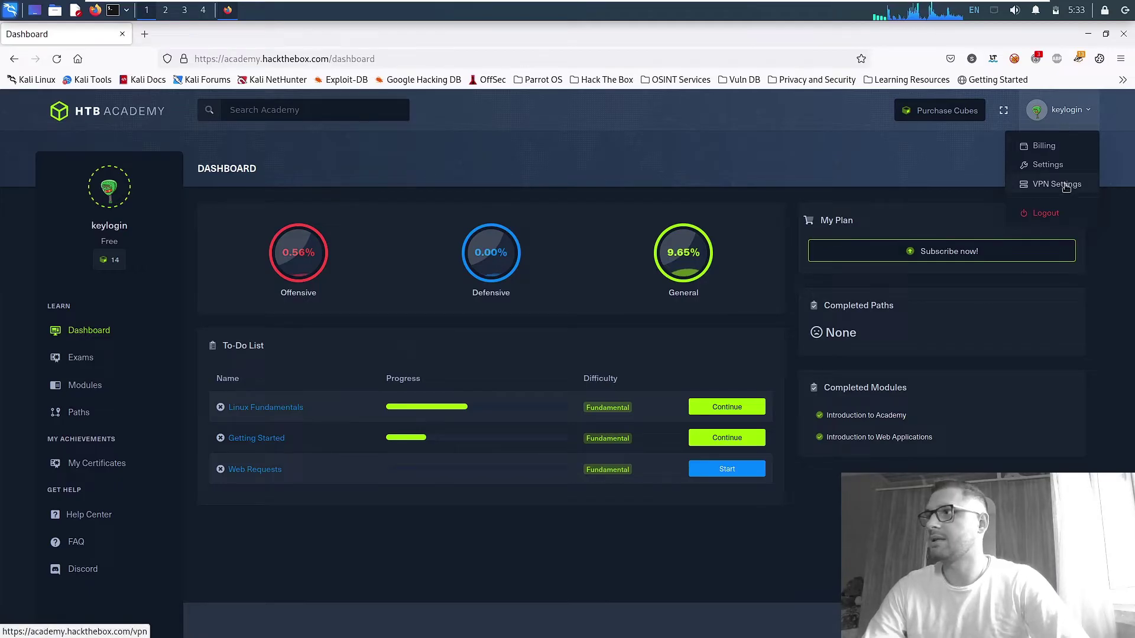
Open VPN Settings at 120% zoom and show the Regular Lab VPN server list.
{"action": "left_click", "coordinate": [1066, 184]}
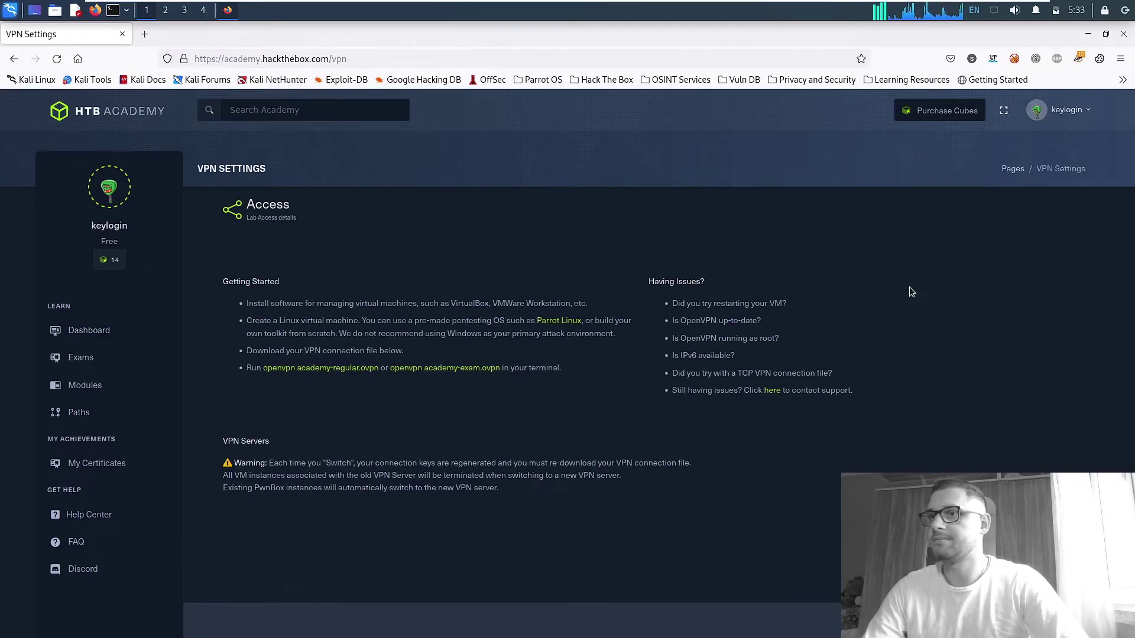
{"action": "scroll", "coordinate": [909, 287], "scroll_direction": "down", "scroll_amount": 2}
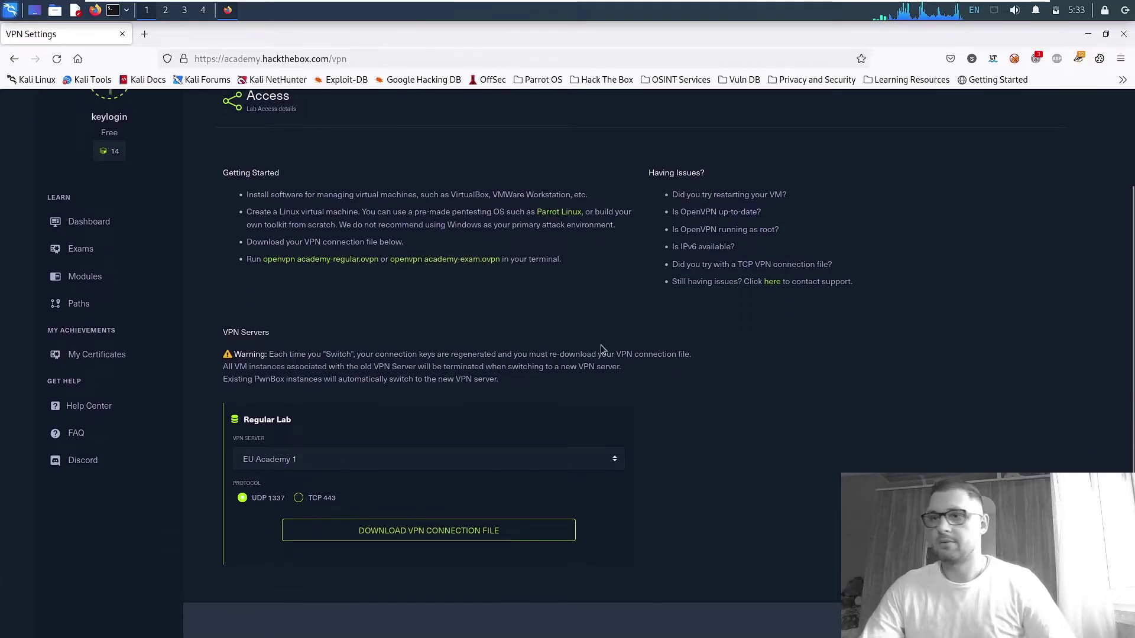
{"action": "key", "text": "ctrl+plus"}
{"action": "key", "text": "ctrl+plus"}
{"action": "key", "text": "ctrl+plus"}
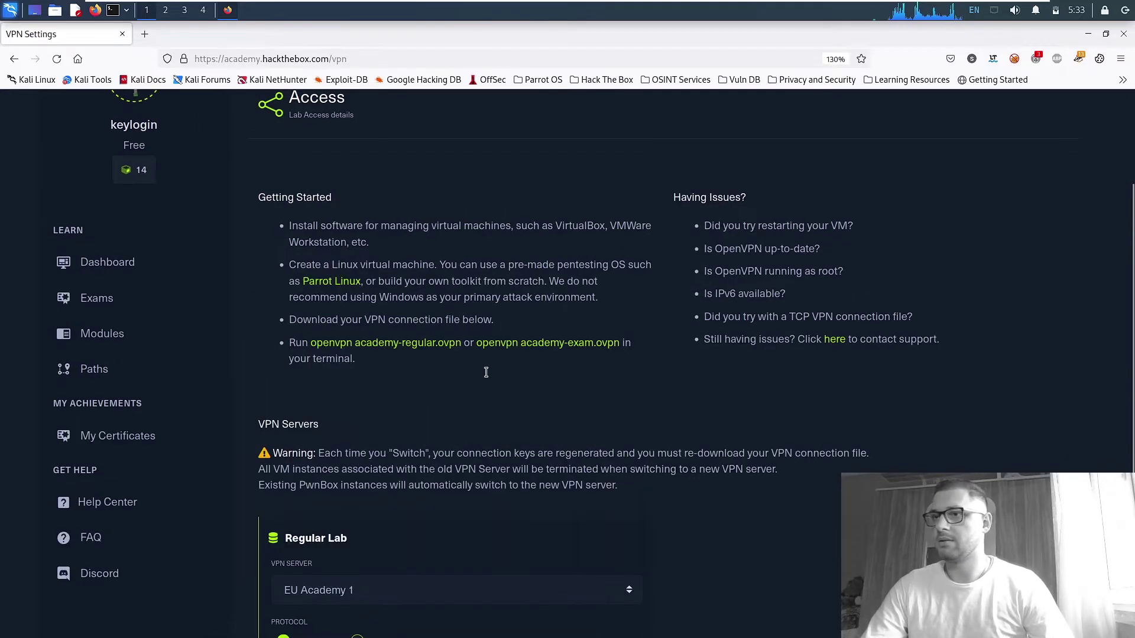
{"action": "key", "text": "ctrl+minus"}
{"action": "key", "text": "ctrl+minus"}
{"action": "key", "text": "ctrl+plus"}
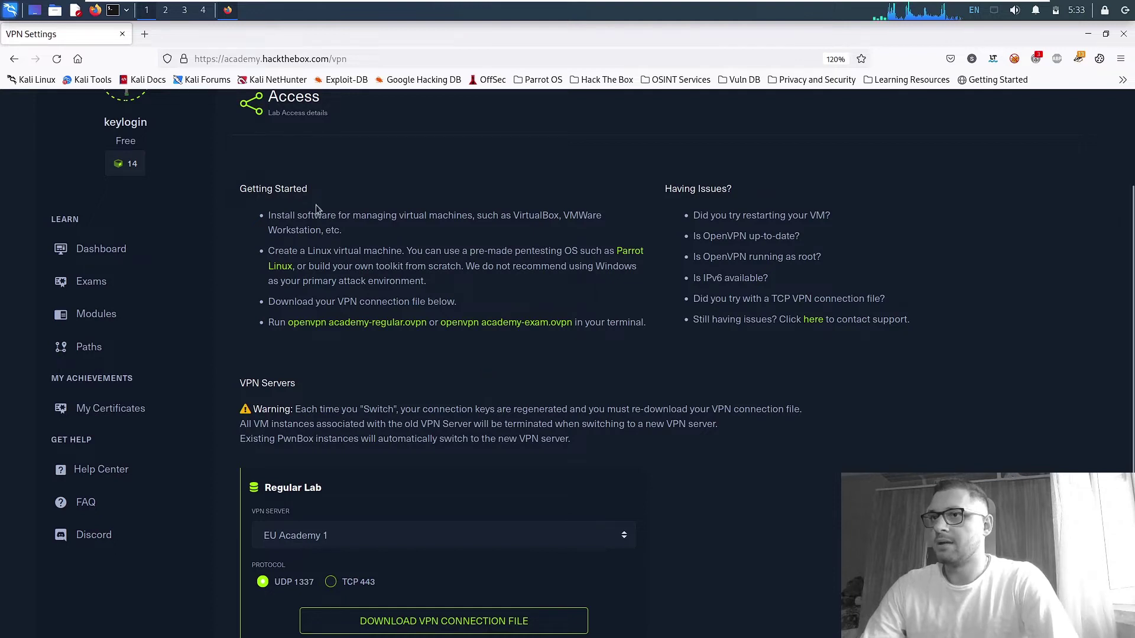
{"action": "scroll", "coordinate": [301, 266], "scroll_direction": "down", "scroll_amount": 2}
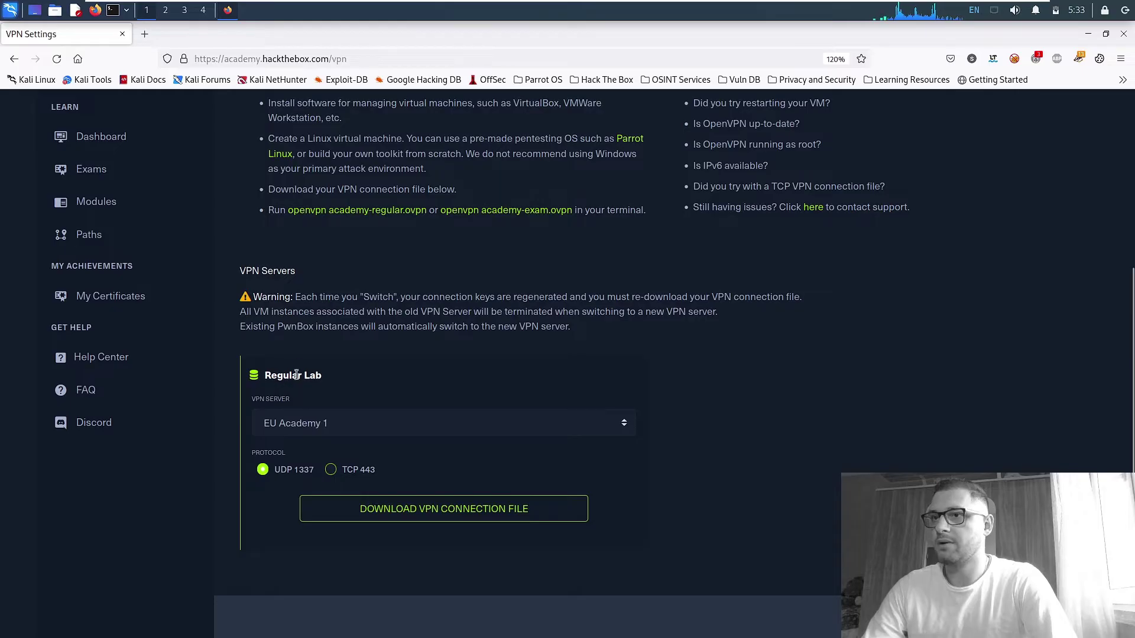
{"action": "left_click_drag", "start_coordinate": [322, 376], "coordinate": [325, 378]}
{"action": "left_click", "coordinate": [276, 422]}
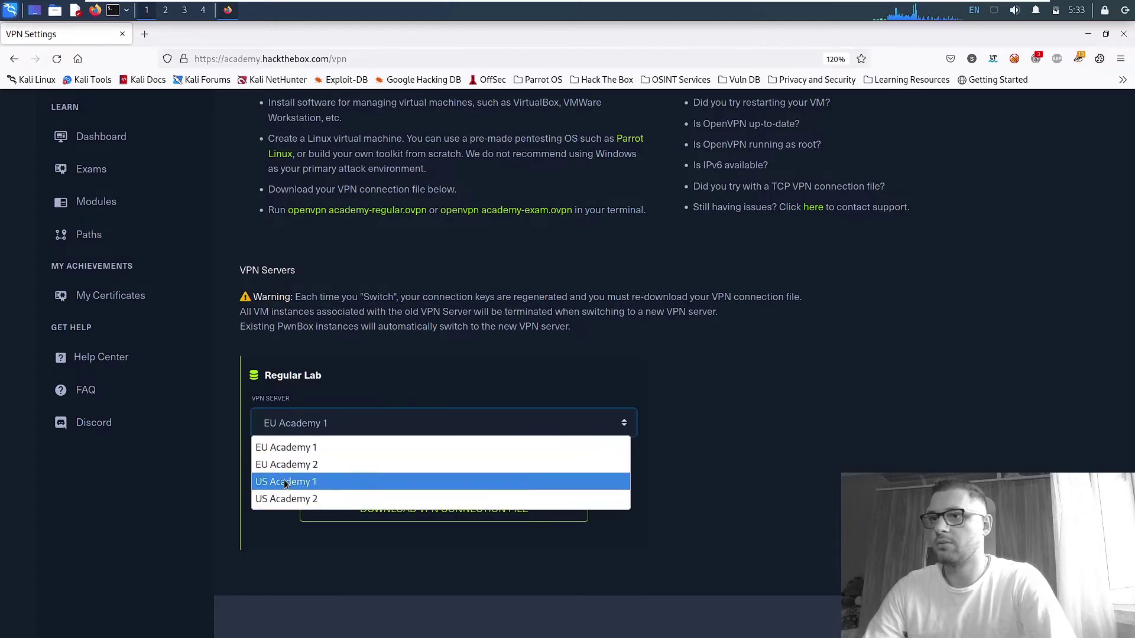
Keep EU Academy 1 as the server and switch the protocol to TCP 443.
{"action": "left_click", "coordinate": [205, 457]}
{"action": "left_click", "coordinate": [285, 426]}
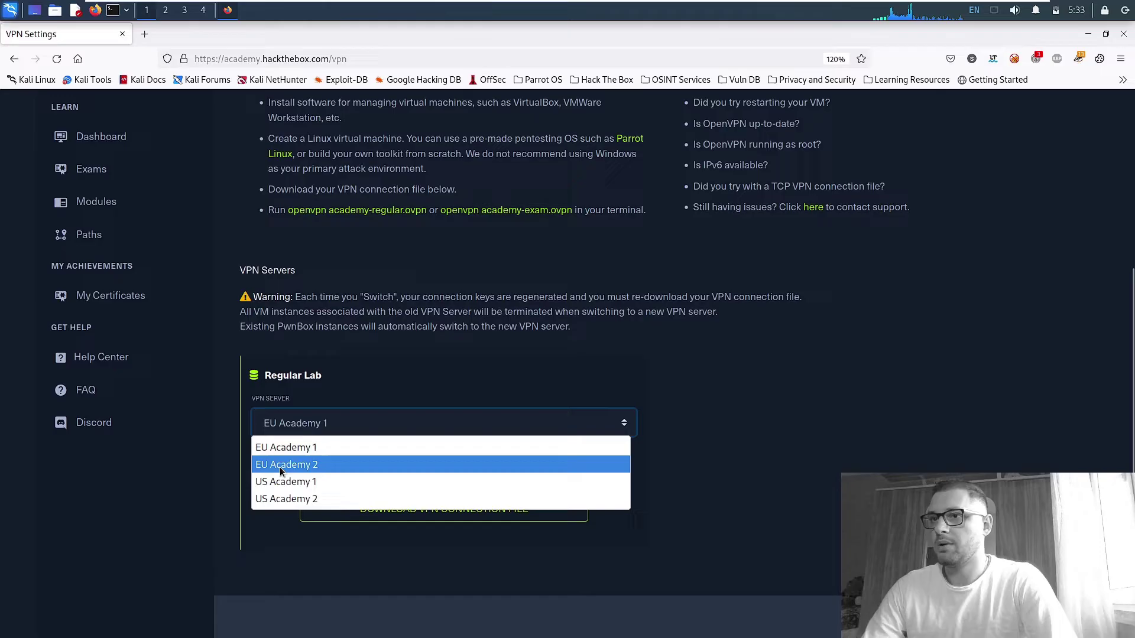
{"action": "left_click", "coordinate": [289, 451]}
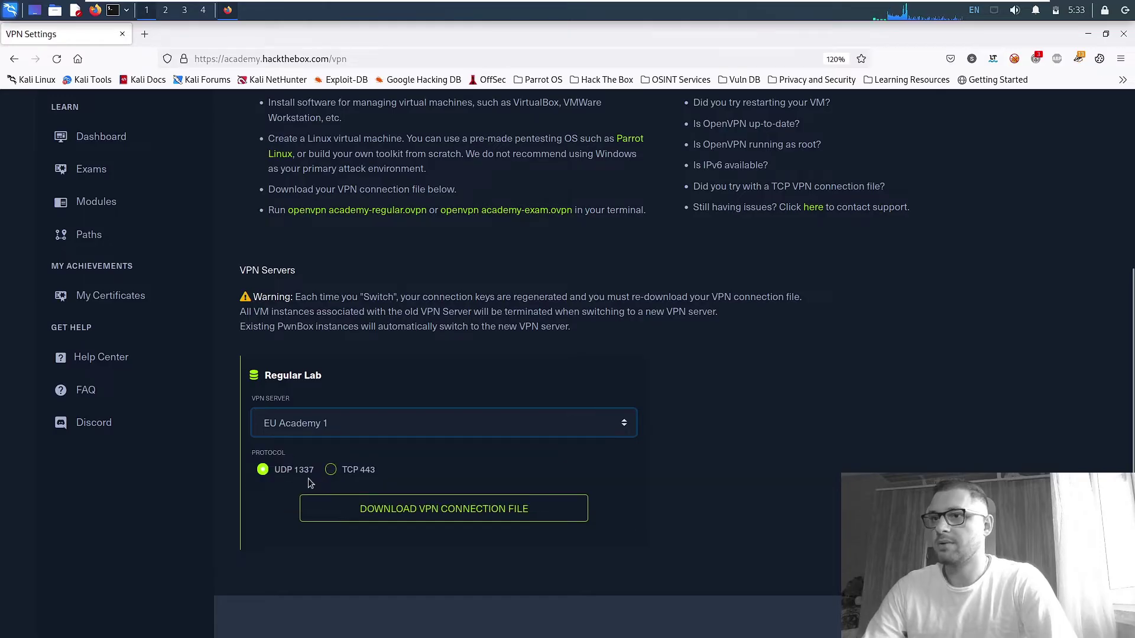
{"action": "left_click", "coordinate": [331, 470]}
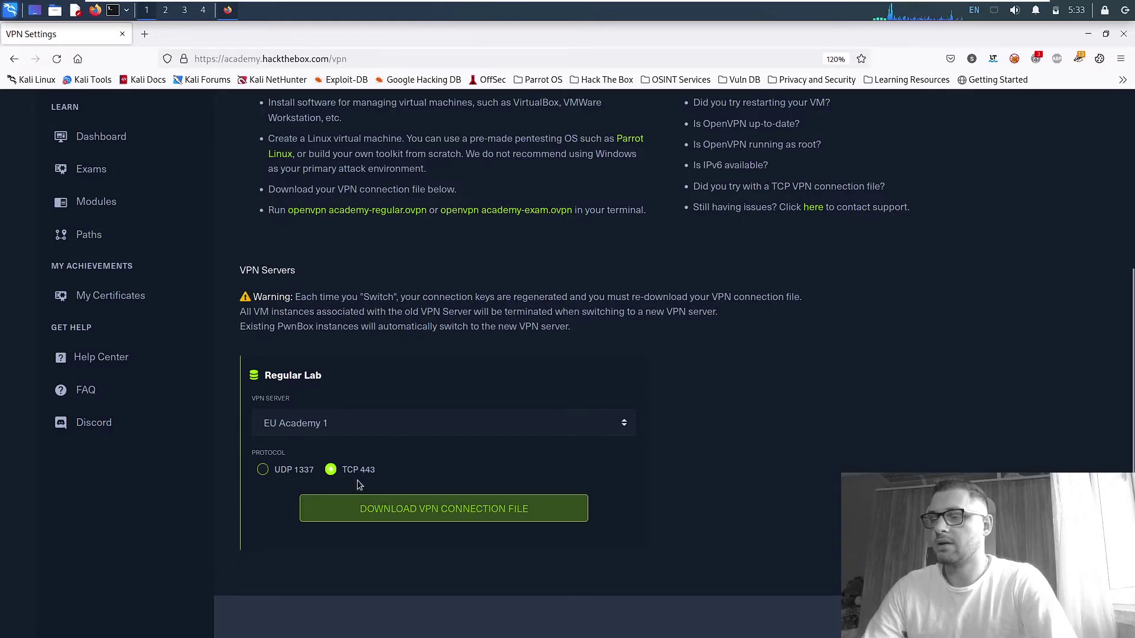
Try EU Academy 2, revert to EU Academy 1, and download academy-regular.ovpn.
{"action": "left_click", "coordinate": [371, 429]}
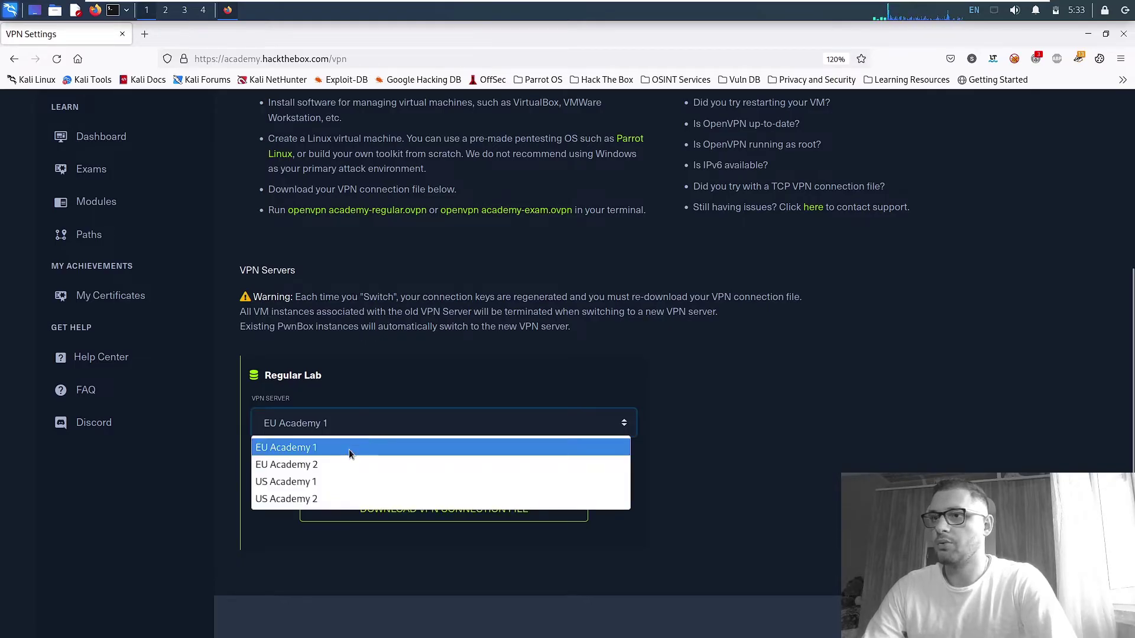
{"action": "left_click", "coordinate": [323, 466]}
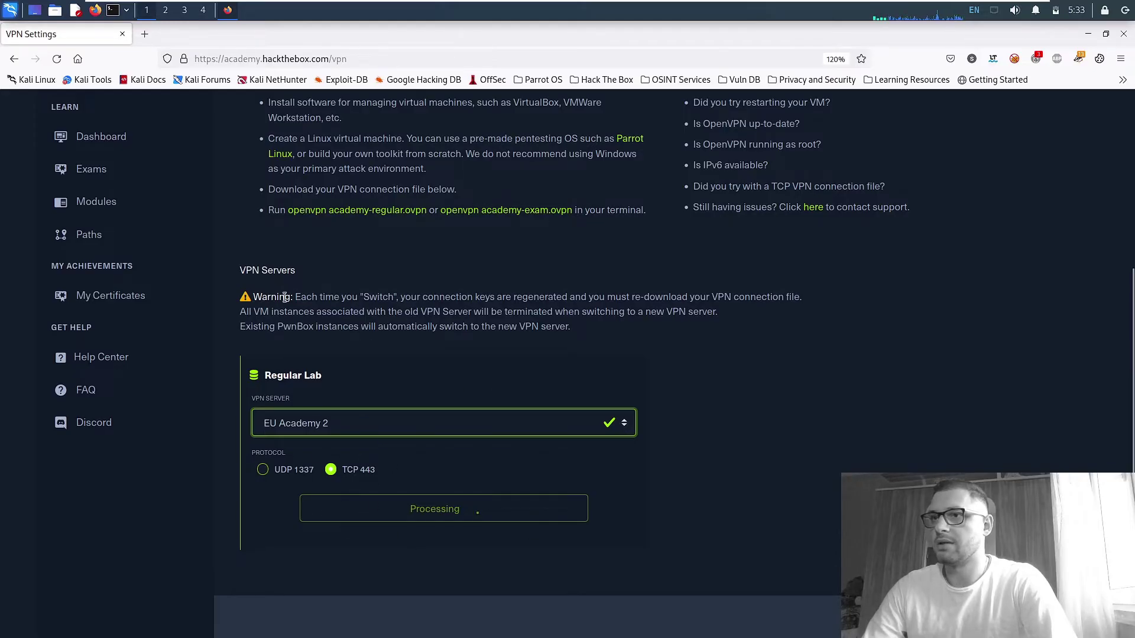
{"action": "left_click_drag", "start_coordinate": [286, 297], "coordinate": [656, 295]}
{"action": "left_click_drag", "start_coordinate": [522, 297], "coordinate": [682, 297]}
{"action": "left_click", "coordinate": [664, 310]}
{"action": "left_click", "coordinate": [344, 424]}
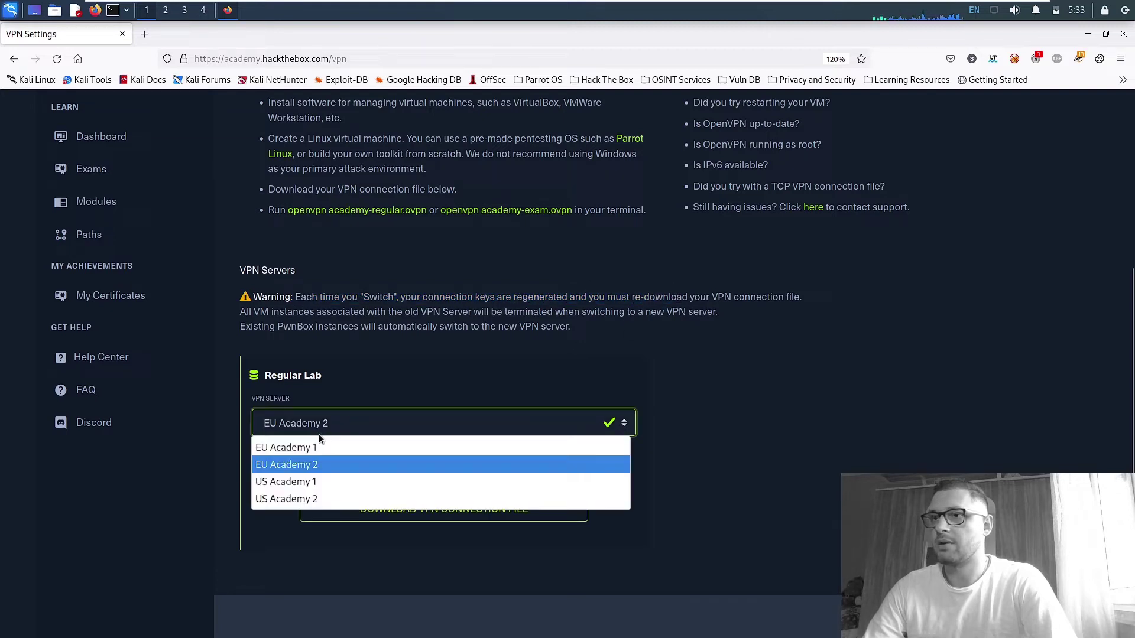
{"action": "left_click", "coordinate": [319, 463]}
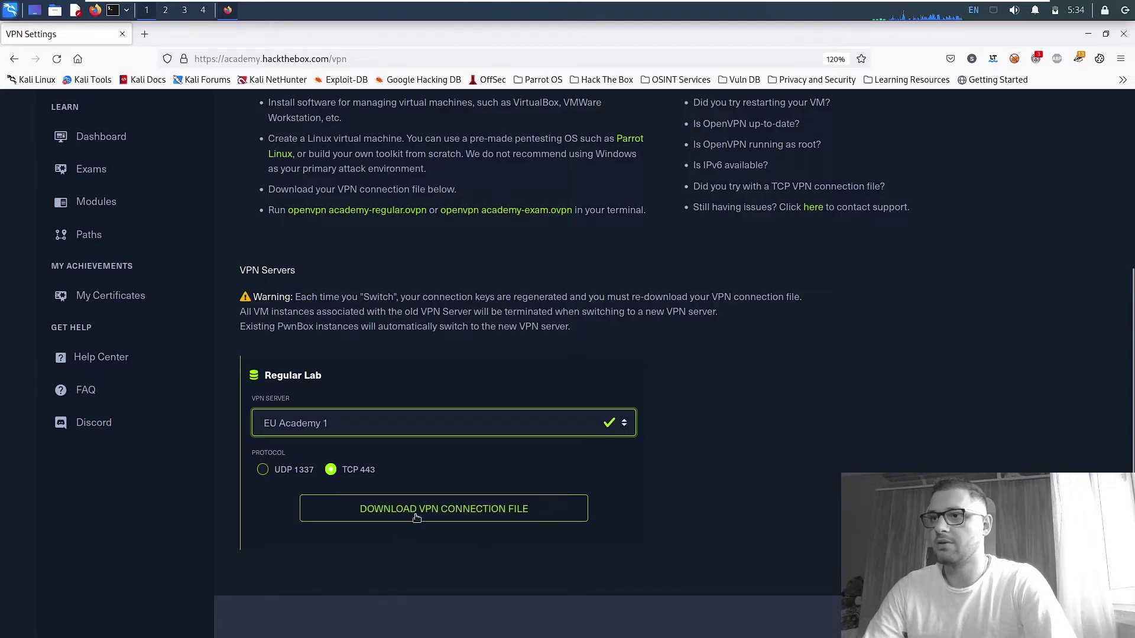
{"action": "left_click", "coordinate": [416, 512]}
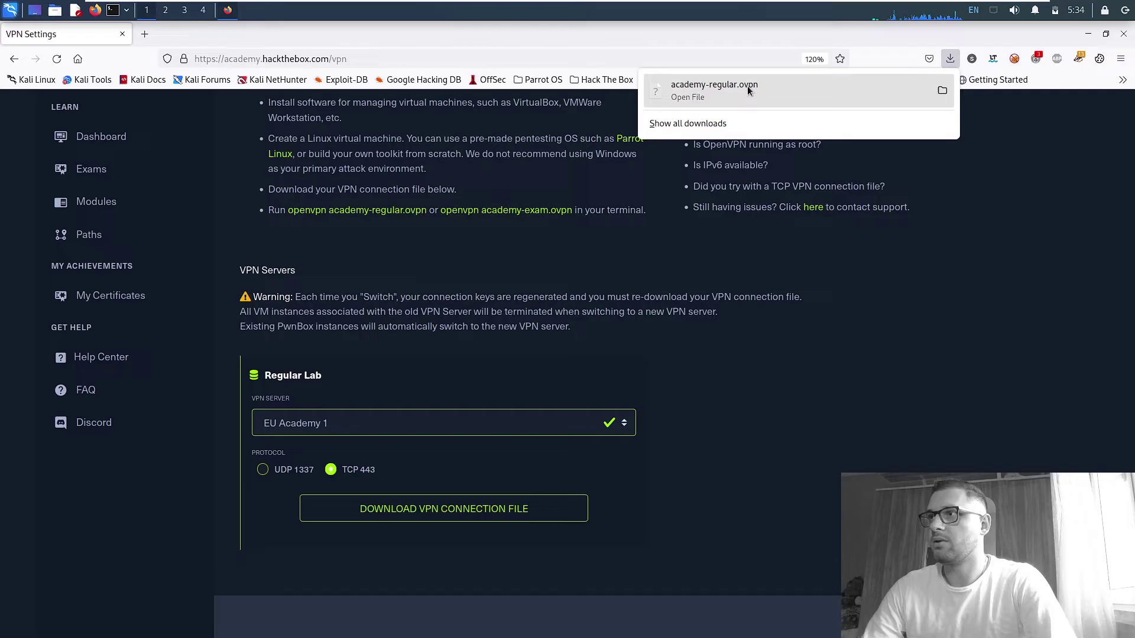
Open a terminal and list the home folder with ls.
{"action": "left_click", "coordinate": [118, 18]}
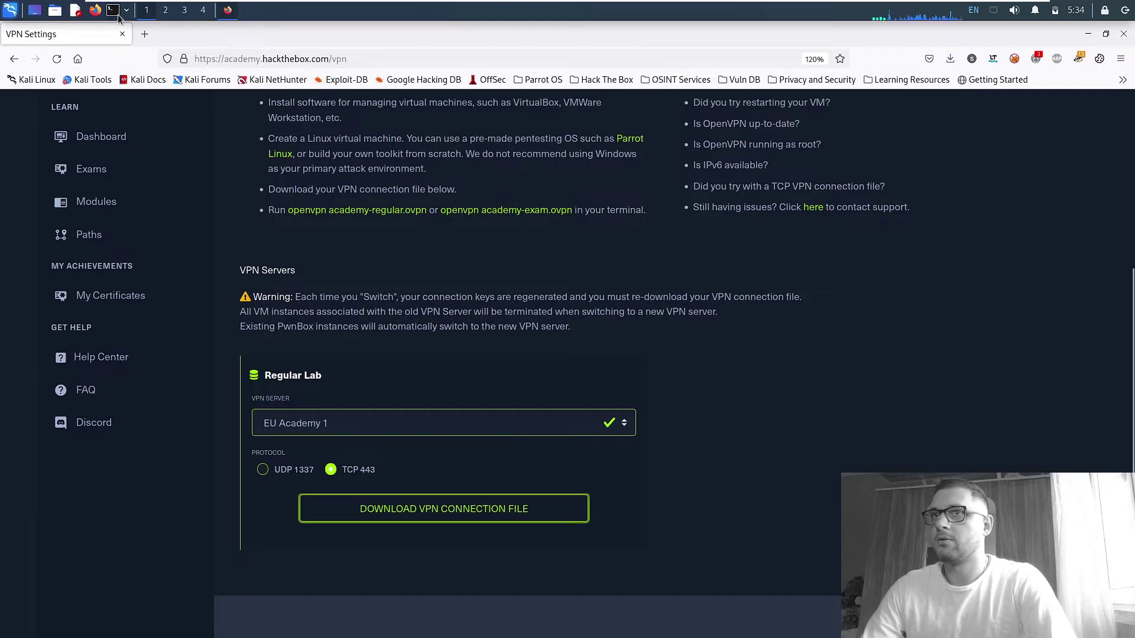
{"action": "key", "text": "ctrl+alt+t"}
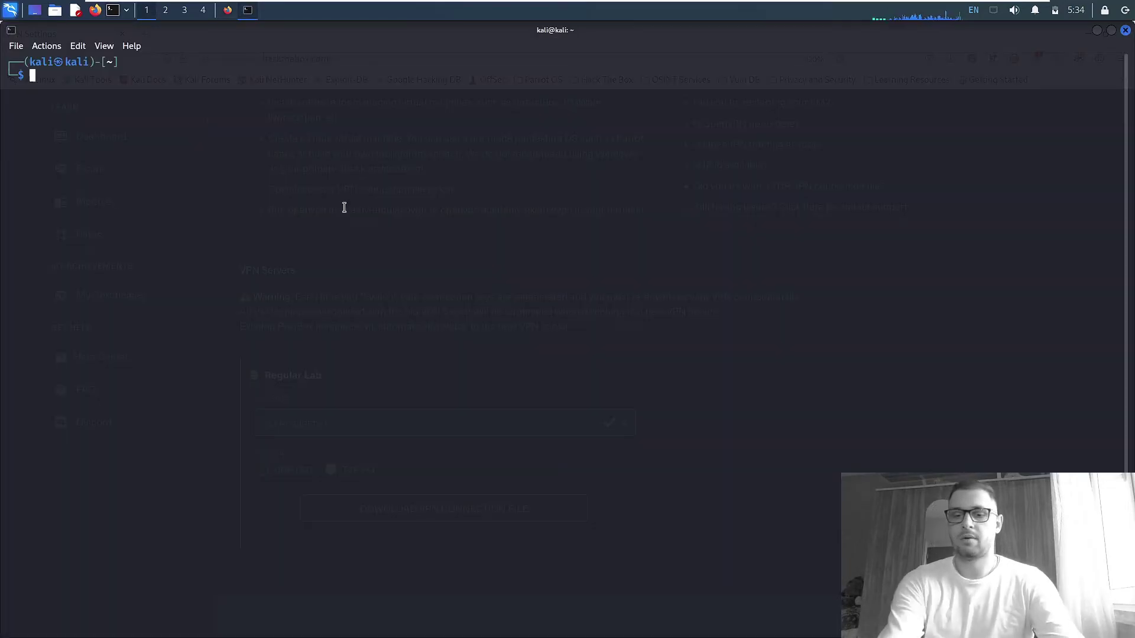
{"action": "type", "text": "ls"}
{"action": "key", "text": "Return"}
{"action": "key", "text": "Up"}
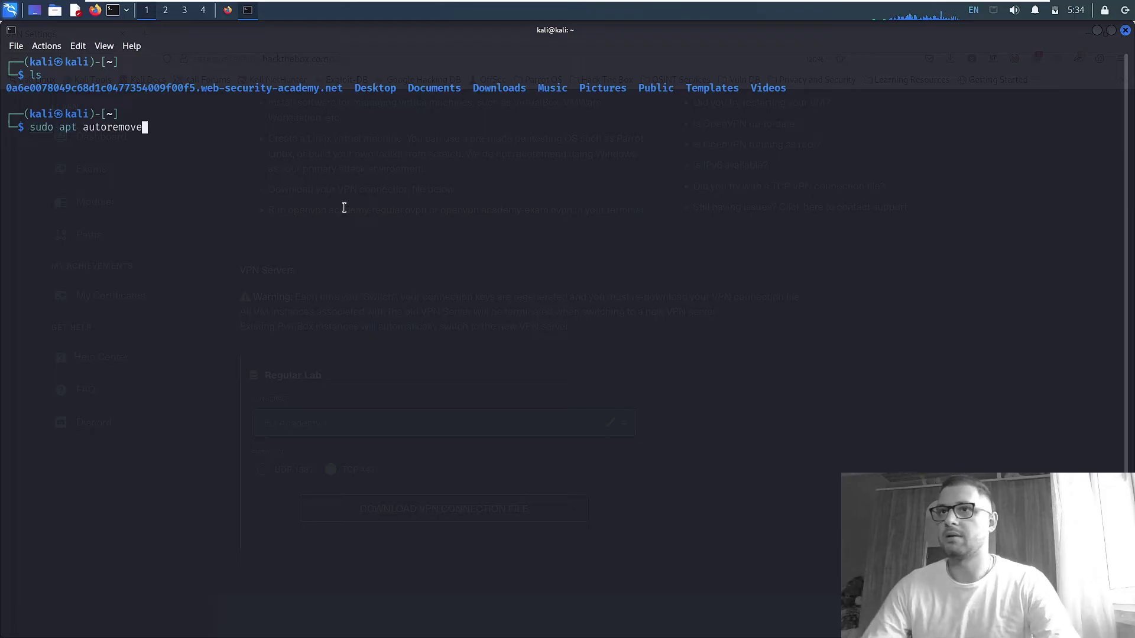
{"action": "key", "text": "Up"}
{"action": "key", "text": "Down"}
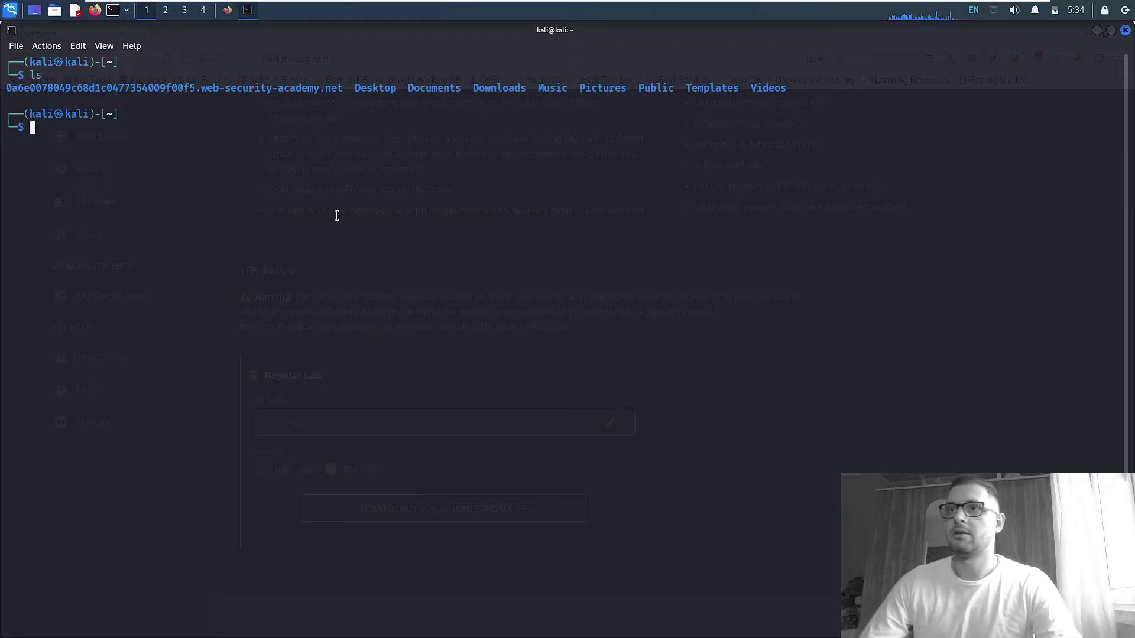
Raise the terminal font from 13 to Fira Code 16 pt in Preferences.
{"action": "right_click", "coordinate": [336, 215]}
{"action": "left_click", "coordinate": [363, 415]}
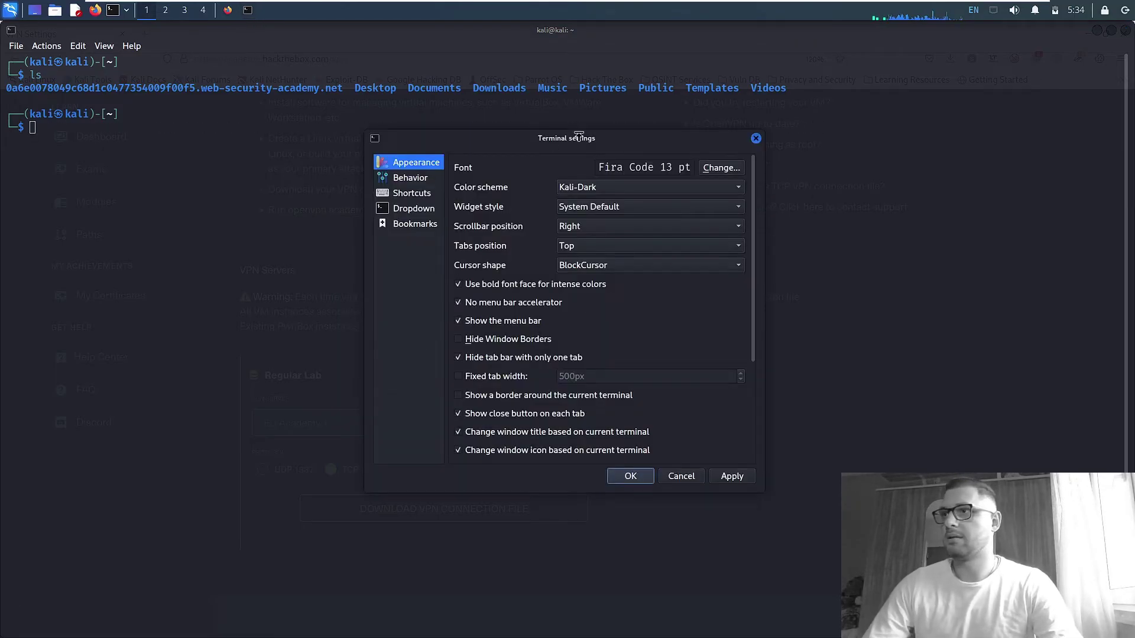
{"action": "left_click", "coordinate": [718, 168]}
{"action": "left_click", "coordinate": [642, 297]}
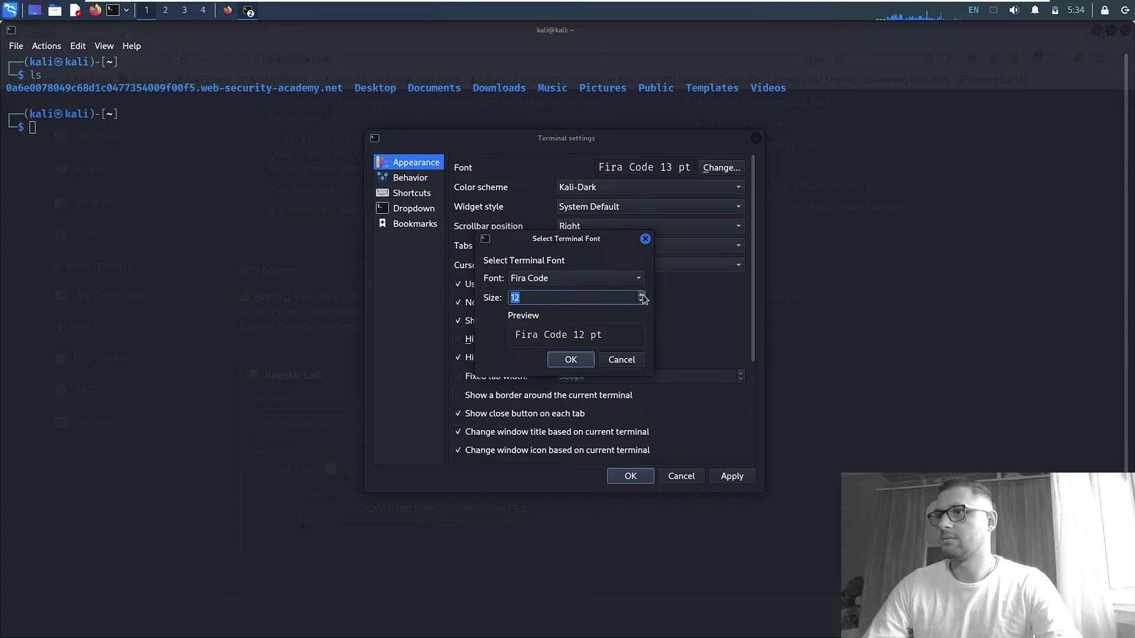
{"action": "left_click", "coordinate": [642, 299]}
{"action": "left_click", "coordinate": [571, 363]}
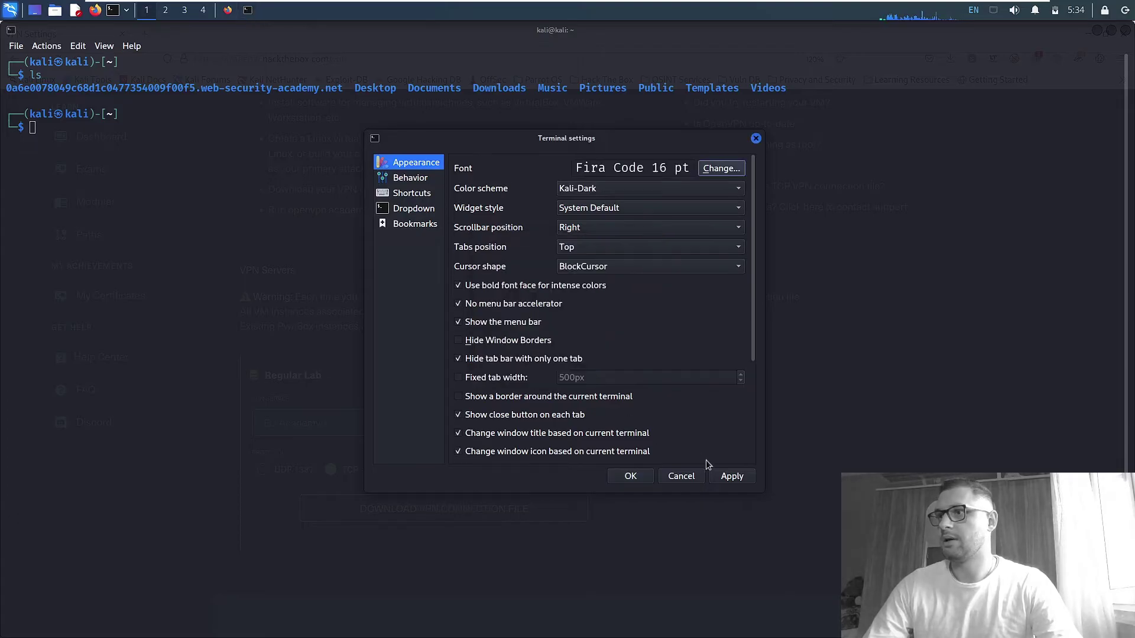
{"action": "left_click", "coordinate": [731, 476]}
{"action": "left_click", "coordinate": [681, 477]}
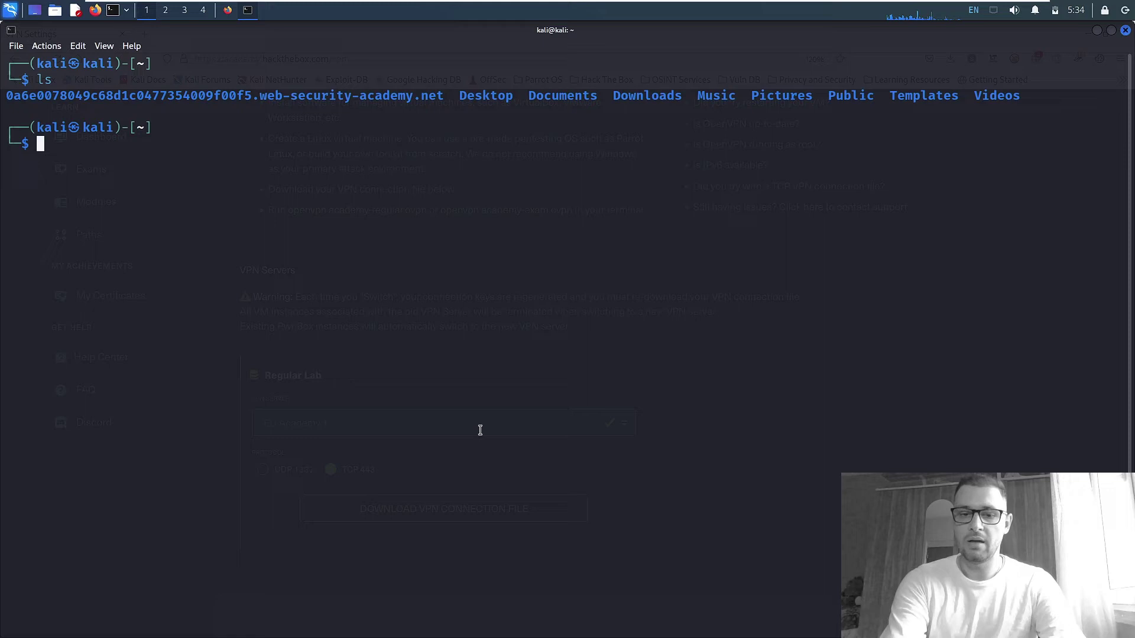
{"action": "type", "text": "cd Dow"}
In Downloads, run sudo openvpn academy-regular.ovpn and enter the sudo password.
{"action": "key", "text": "Right"}
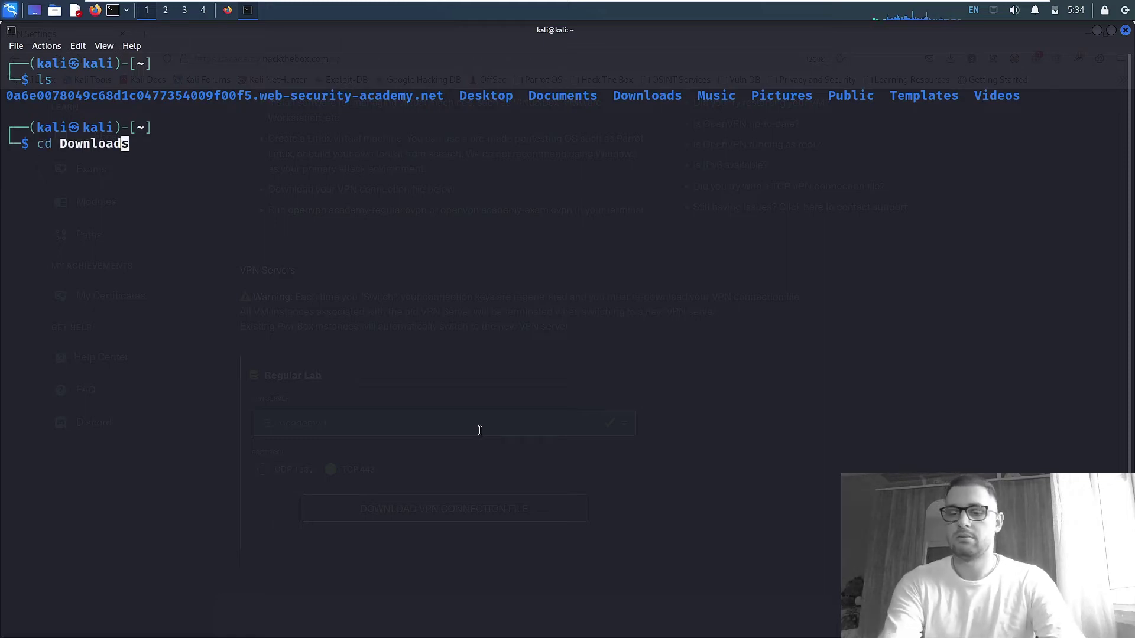
{"action": "key", "text": "Return"}
{"action": "type", "text": "ls"}
{"action": "key", "text": "Return"}
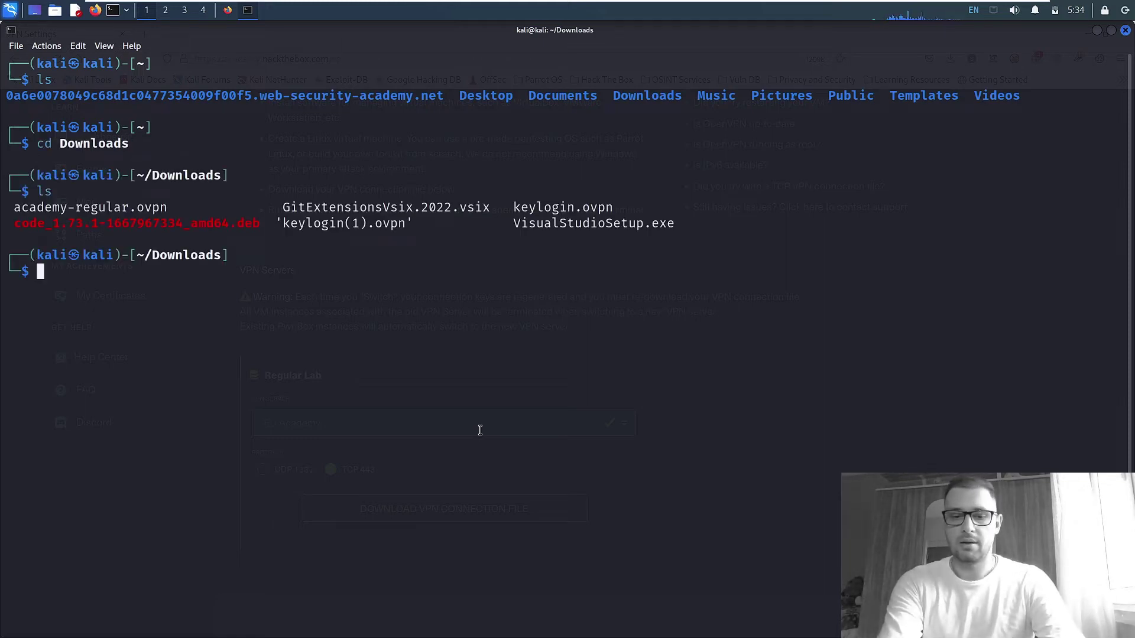
{"action": "type", "text": "sudo "}
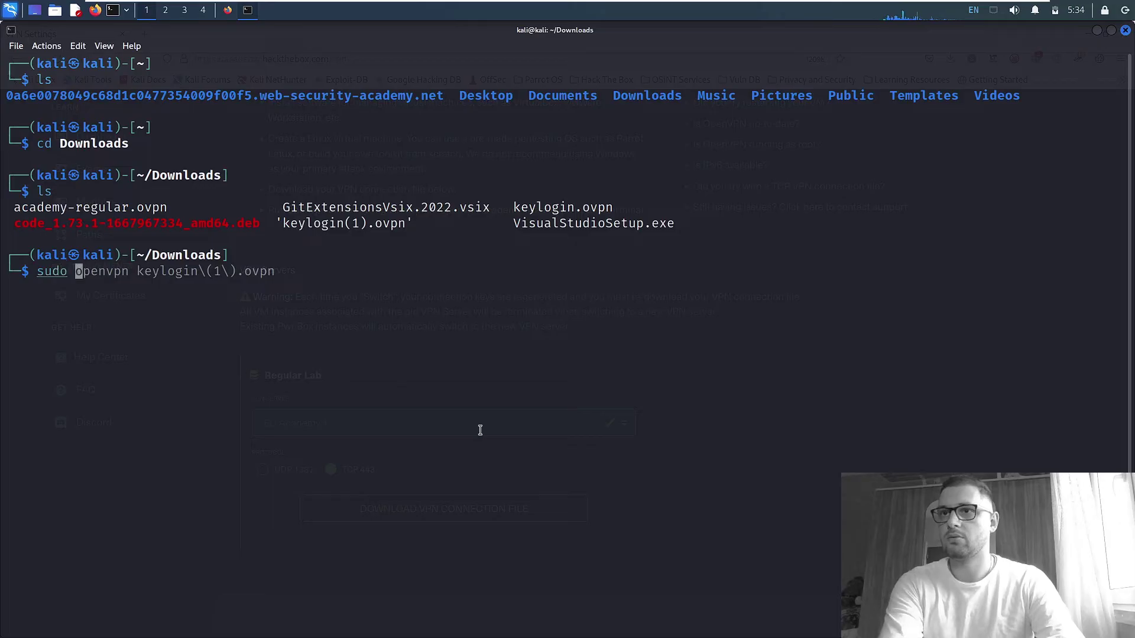
{"action": "type", "text": "openvpn "}
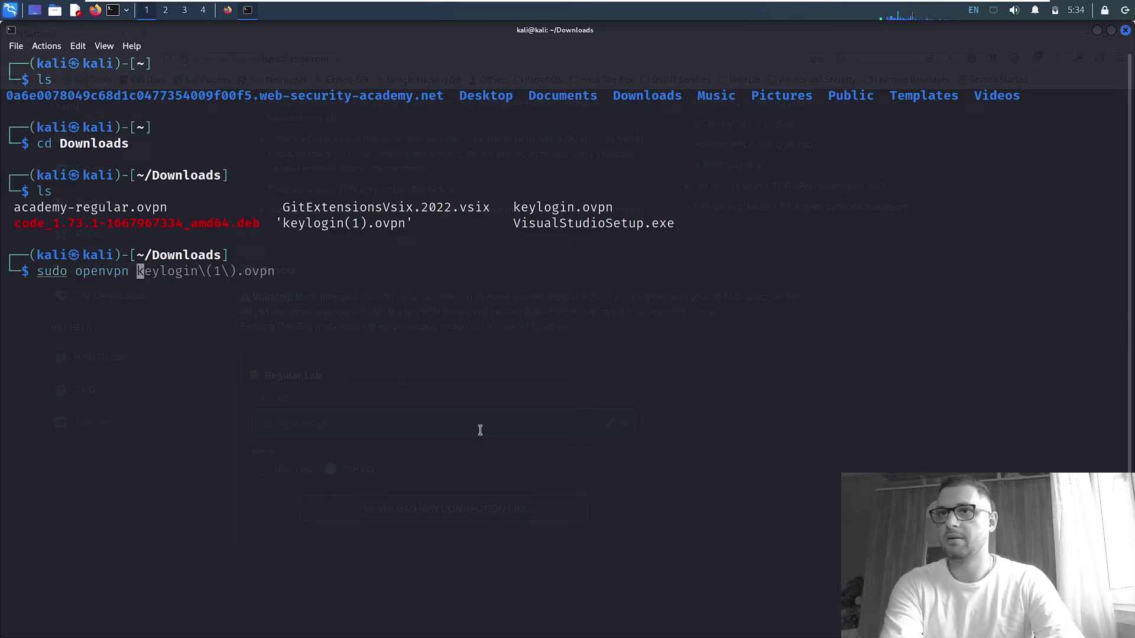
{"action": "type", "text": "ac"}
{"action": "key", "text": "Tab"}
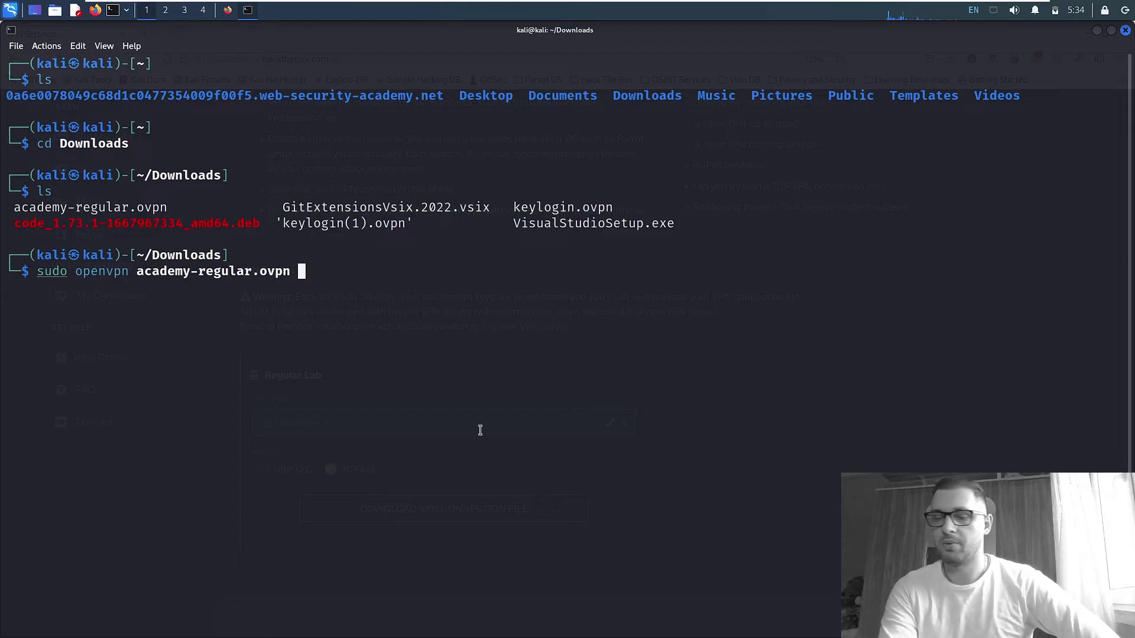
{"action": "key", "text": "Return"}
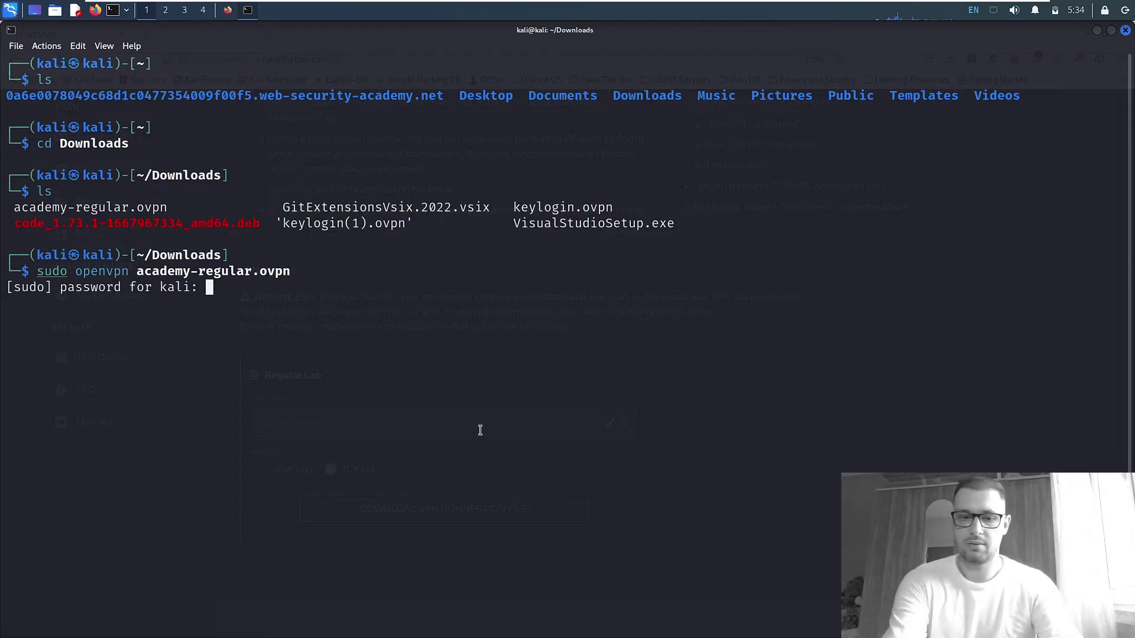
{"action": "key", "text": "Return"}
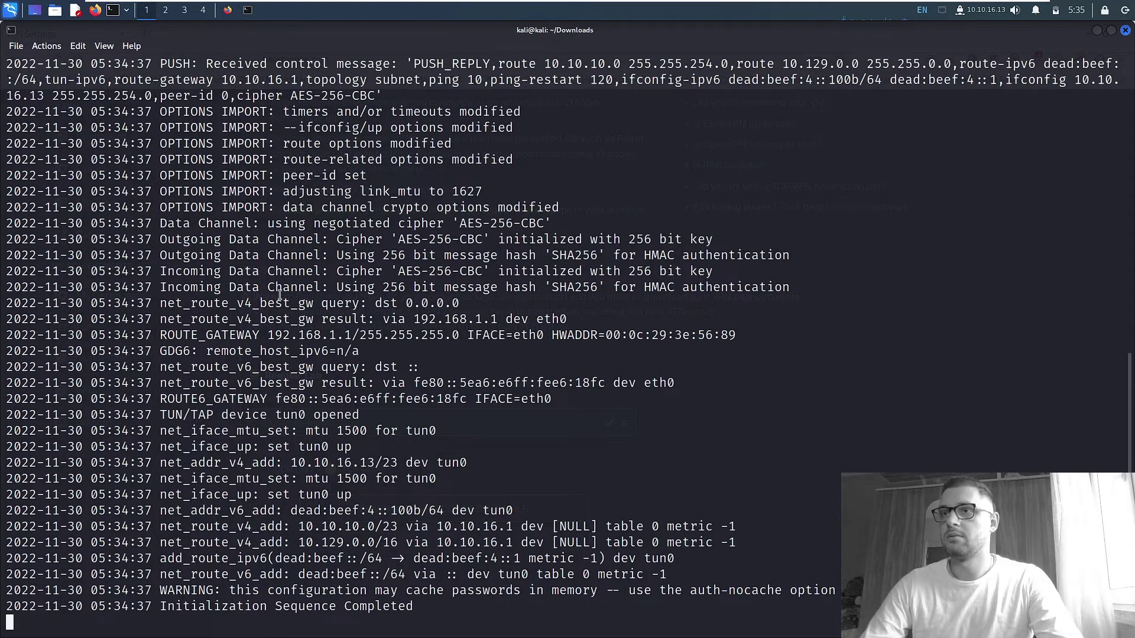
In a second terminal, run ifconfig and check tun0's address 10.10.16.13.
{"action": "left_click", "coordinate": [113, 12]}
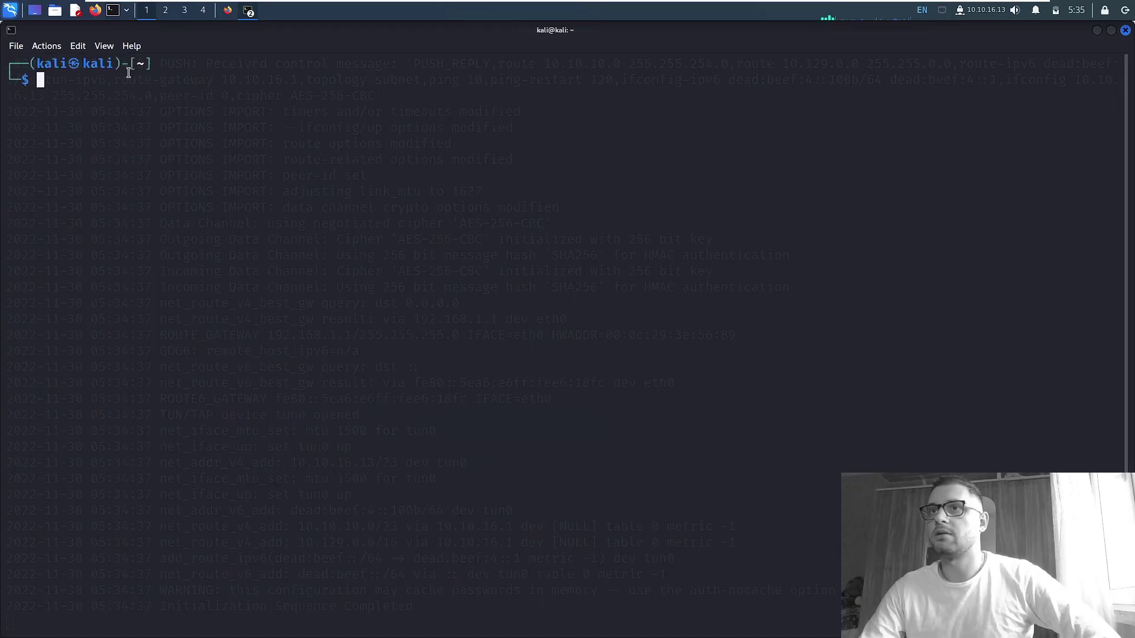
{"action": "type", "text": "i"}
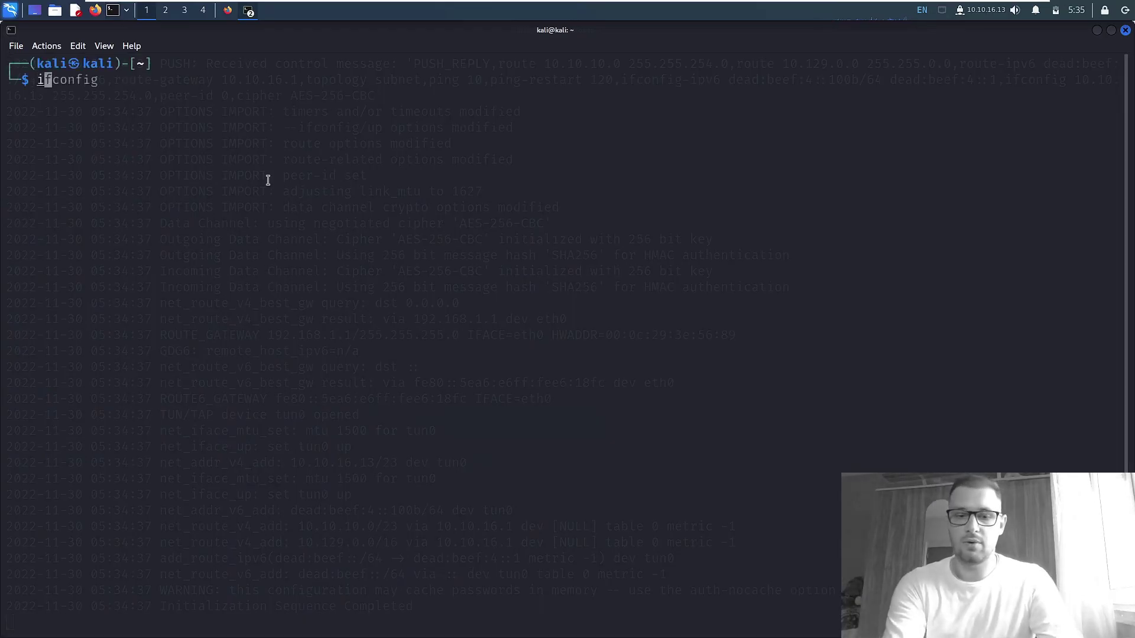
{"action": "type", "text": "fconfig"}
{"action": "key", "text": "Return"}
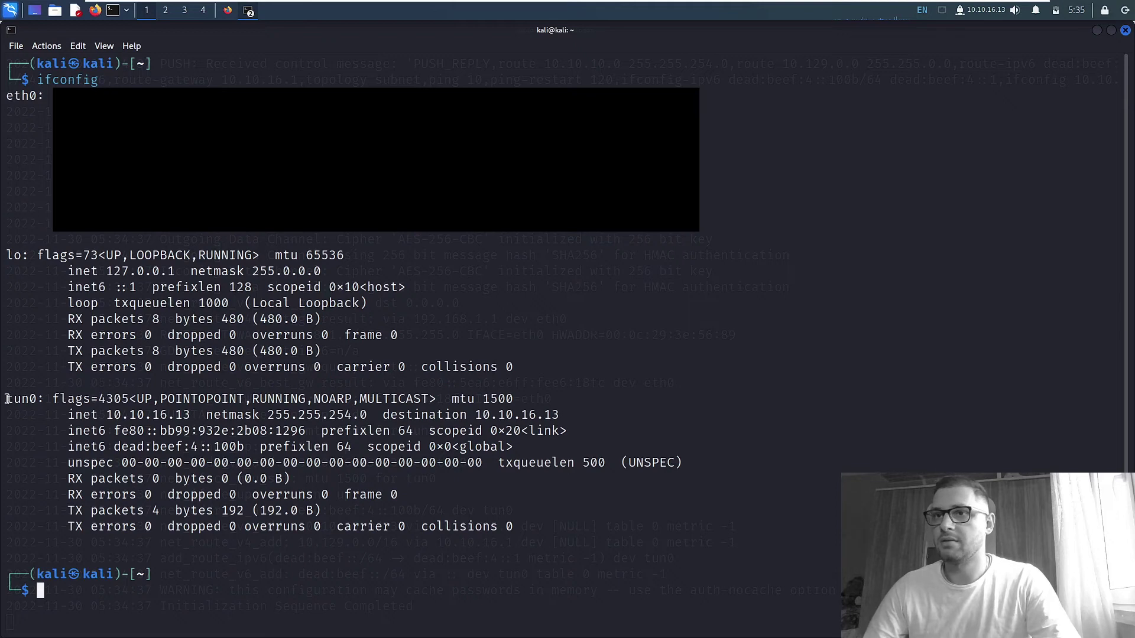
{"action": "left_click_drag", "start_coordinate": [6, 399], "coordinate": [538, 528]}
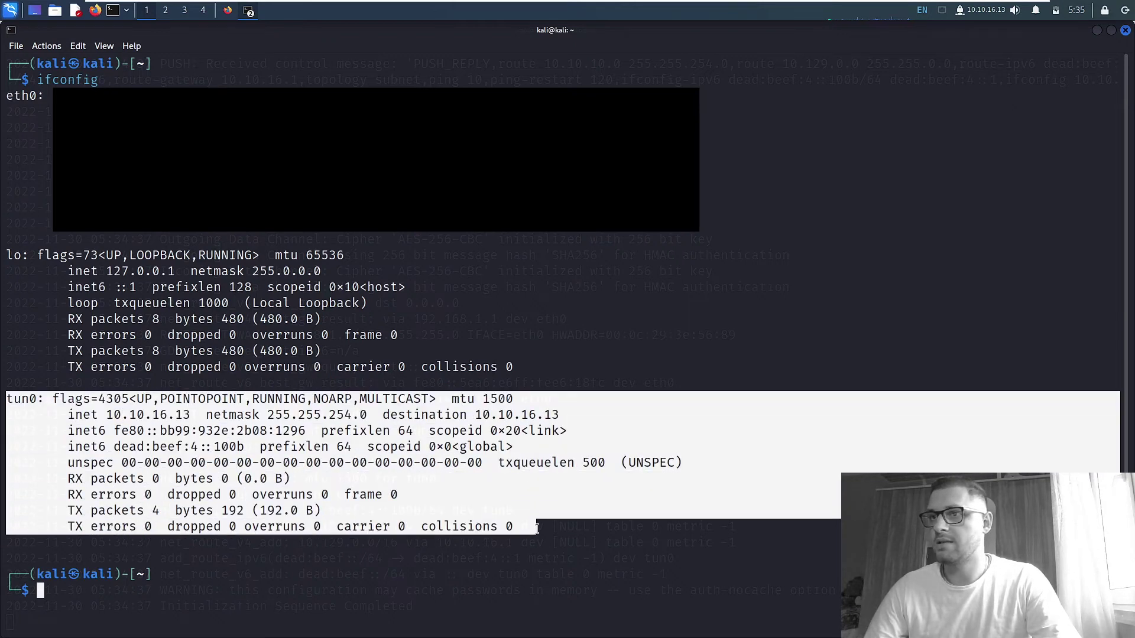
{"action": "left_click", "coordinate": [34, 418]}
{"action": "left_click_drag", "start_coordinate": [8, 400], "coordinate": [41, 399]}
{"action": "left_click_drag", "start_coordinate": [113, 415], "coordinate": [188, 415]}
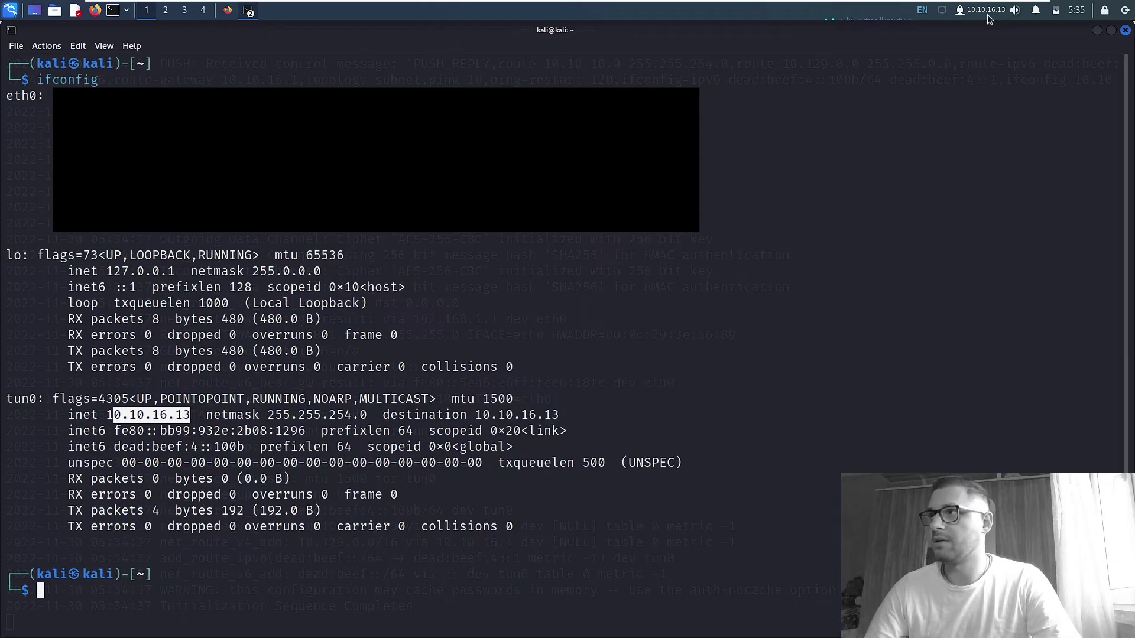
{"action": "left_click", "coordinate": [134, 453]}
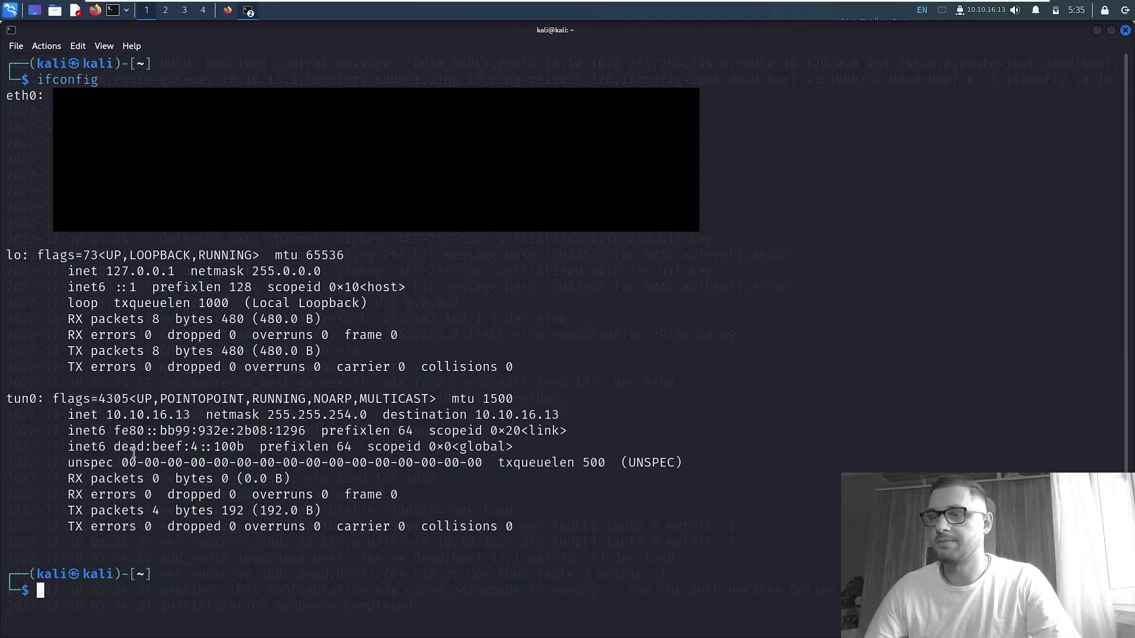
From the dashboard, open Web Requests' HTTP section, spawn the target and copy 159.65.89.136:32647.
{"action": "left_click", "coordinate": [228, 10]}
{"action": "scroll", "coordinate": [271, 302], "scroll_direction": "up", "scroll_amount": 5}
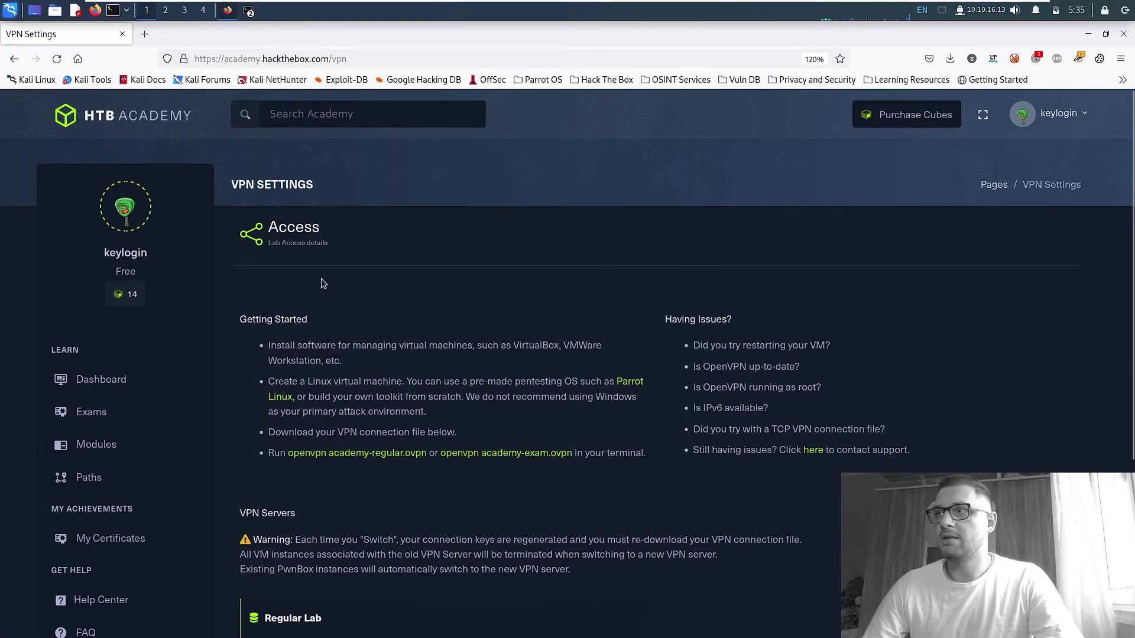
{"action": "left_click", "coordinate": [98, 380]}
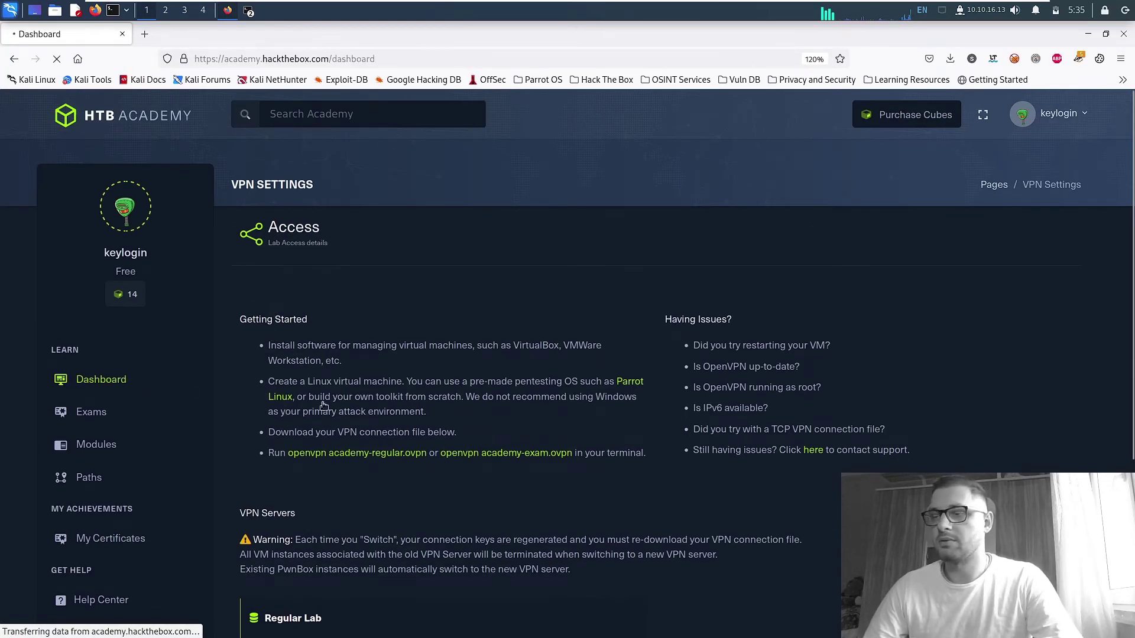
{"action": "scroll", "coordinate": [347, 385], "scroll_direction": "down", "scroll_amount": 1}
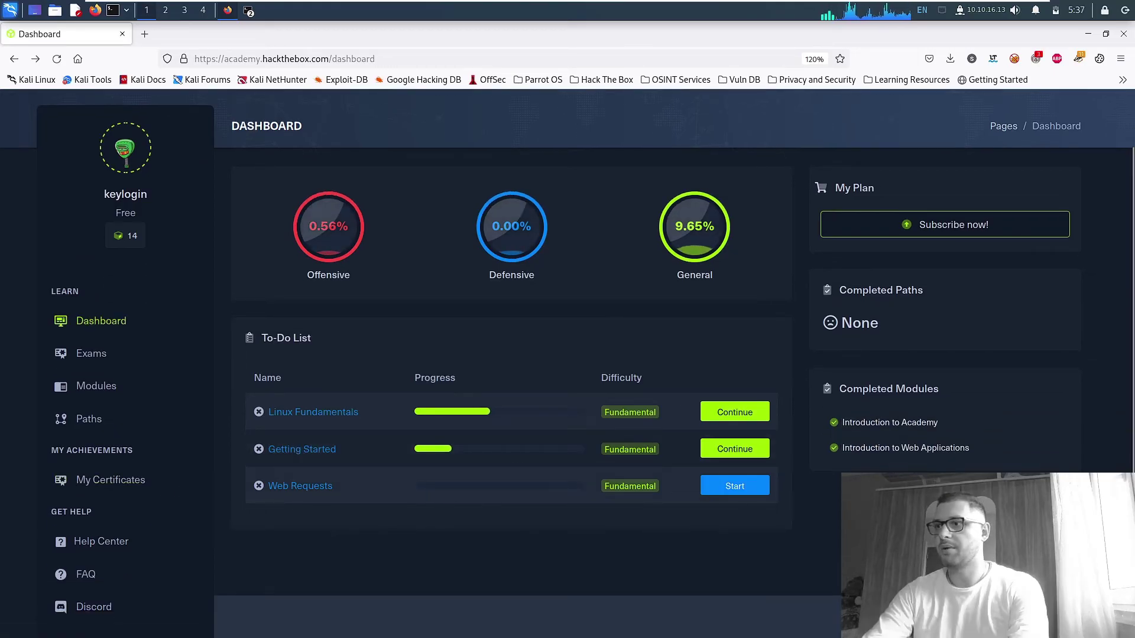
{"action": "left_click", "coordinate": [735, 485]}
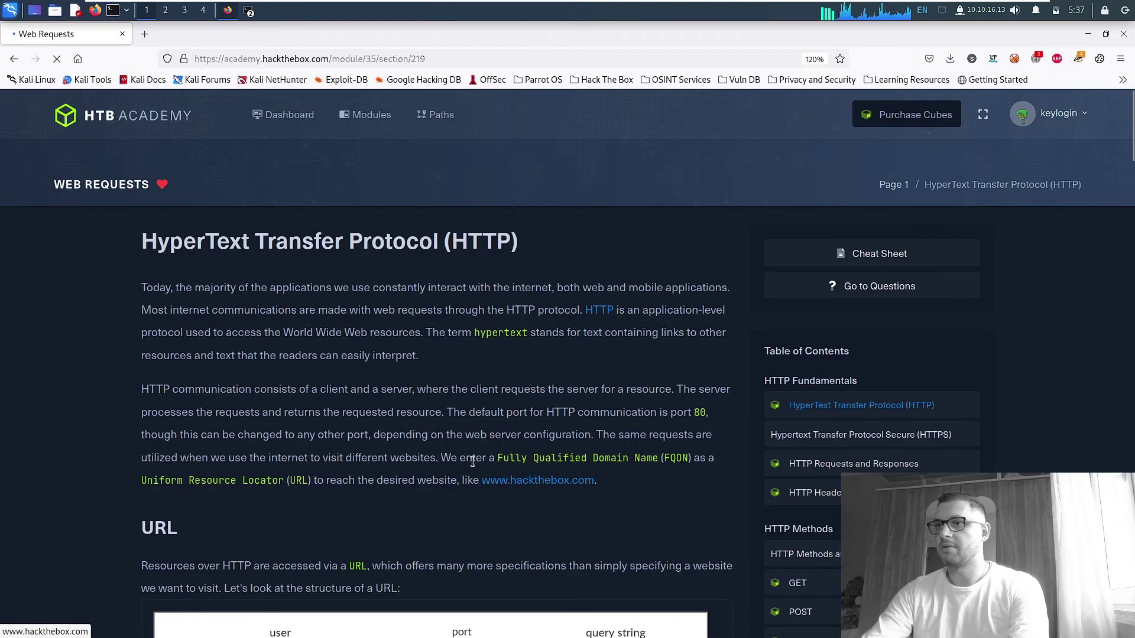
{"action": "scroll", "coordinate": [473, 461], "scroll_direction": "down", "scroll_amount": 10}
{"action": "scroll", "coordinate": [464, 454], "scroll_direction": "down", "scroll_amount": 1}
{"action": "scroll", "coordinate": [464, 454], "scroll_direction": "down", "scroll_amount": 10}
{"action": "scroll", "coordinate": [474, 446], "scroll_direction": "down", "scroll_amount": 10}
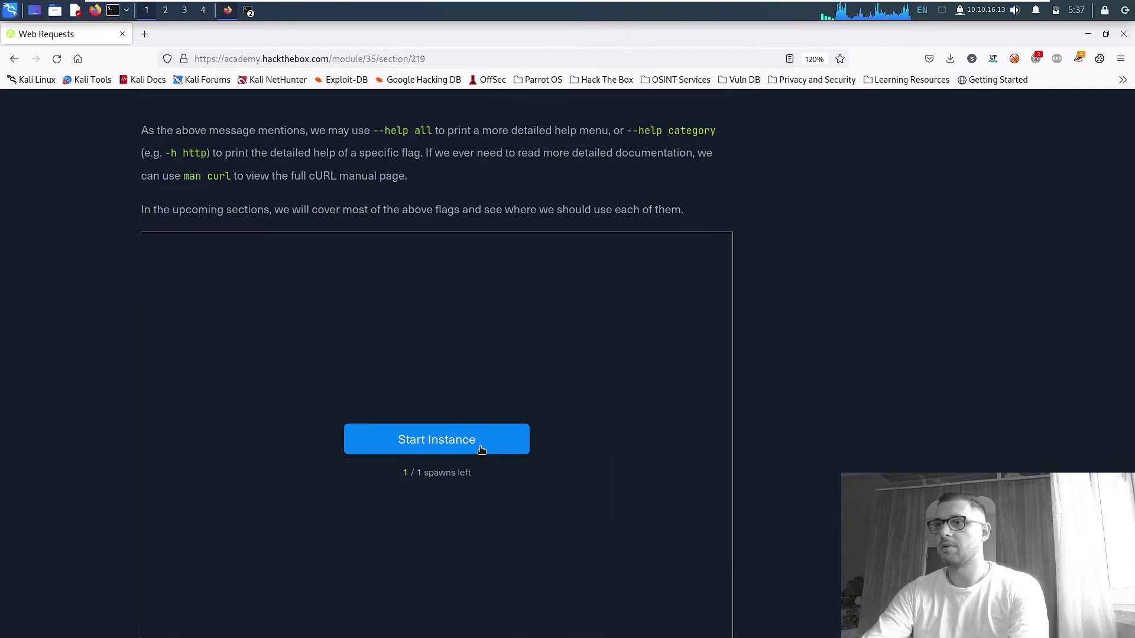
{"action": "scroll", "coordinate": [480, 450], "scroll_direction": "down", "scroll_amount": 5}
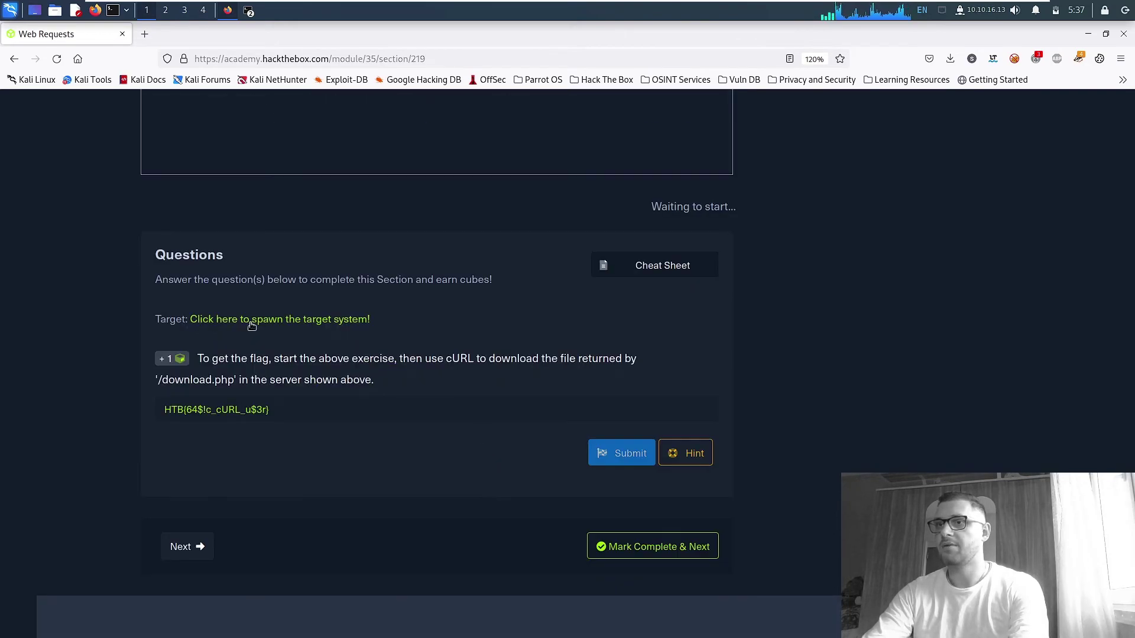
{"action": "left_click", "coordinate": [338, 321]}
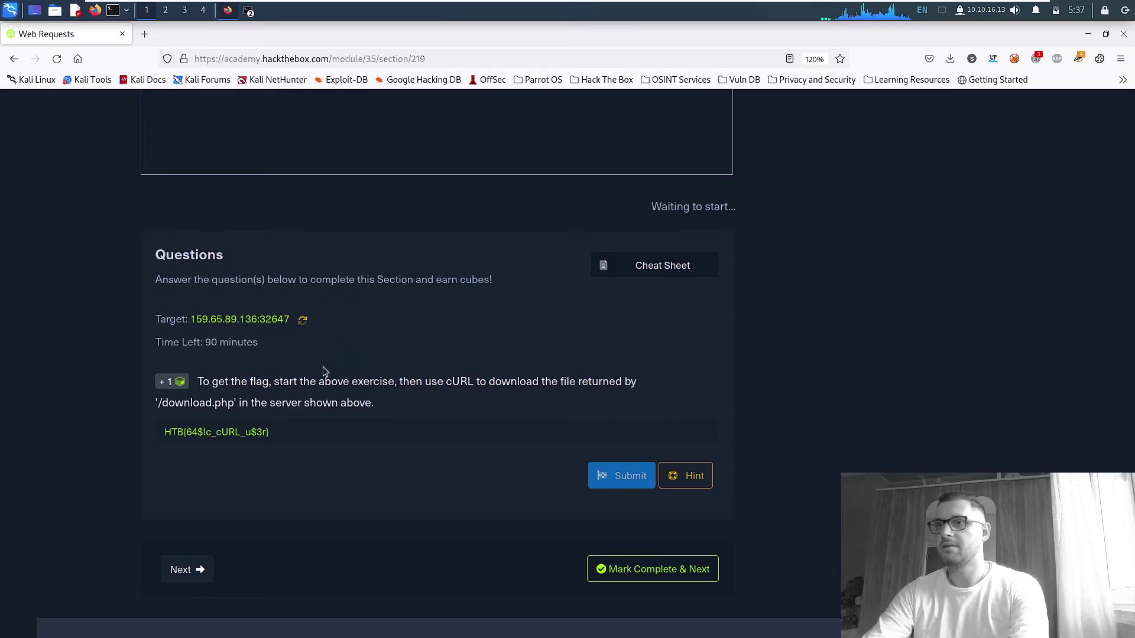
{"action": "left_click", "coordinate": [255, 324]}
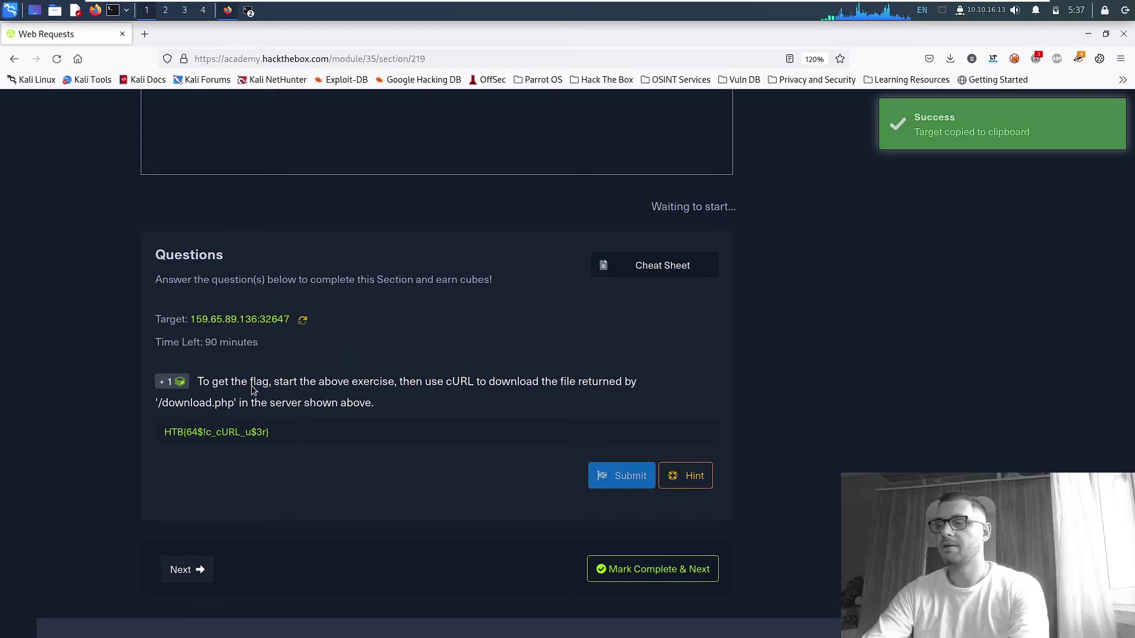
Open 159.65.89.136:32647 in a new tab and read its blank-page cURL hint.
{"action": "left_click", "coordinate": [144, 34]}
{"action": "key", "text": "ctrl+v"}
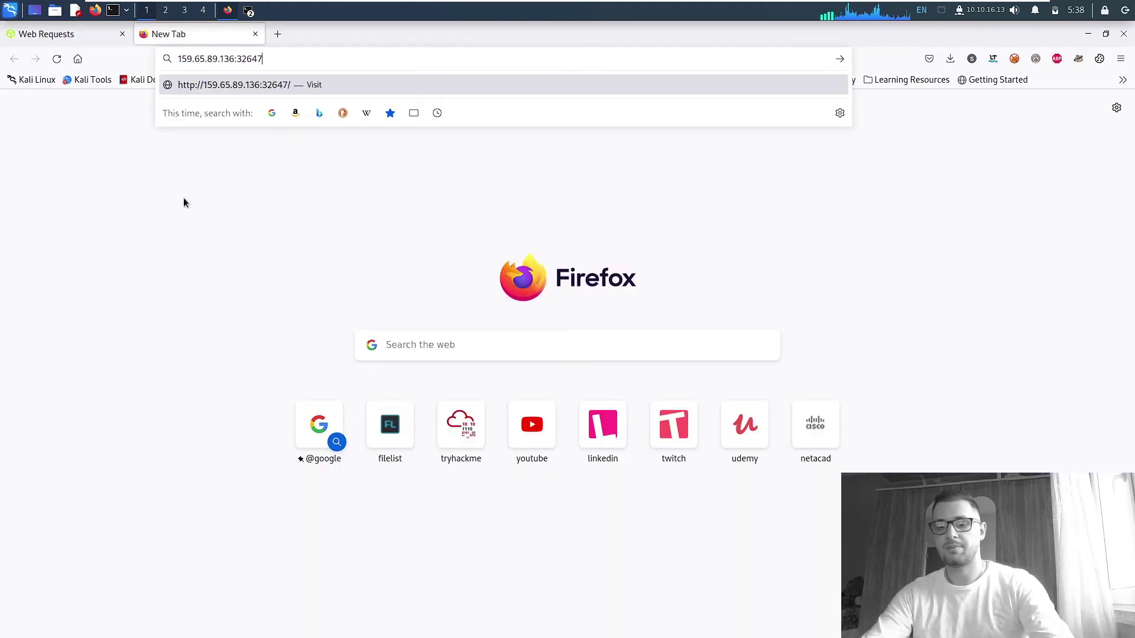
{"action": "key", "text": "Return"}
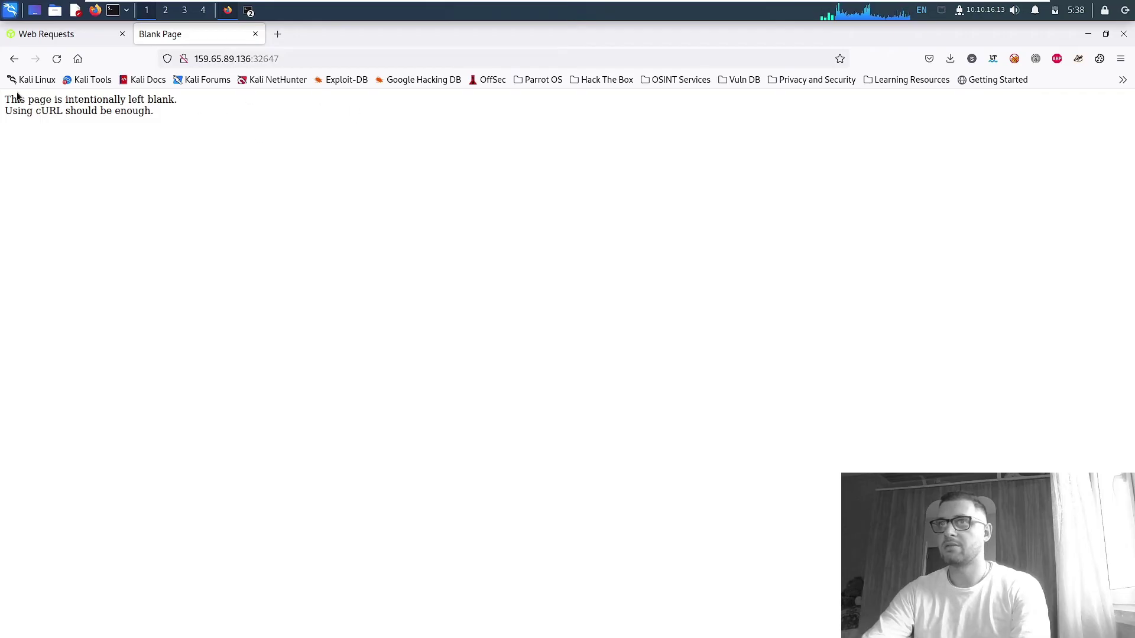
{"action": "left_click_drag", "start_coordinate": [4, 100], "coordinate": [177, 100]}
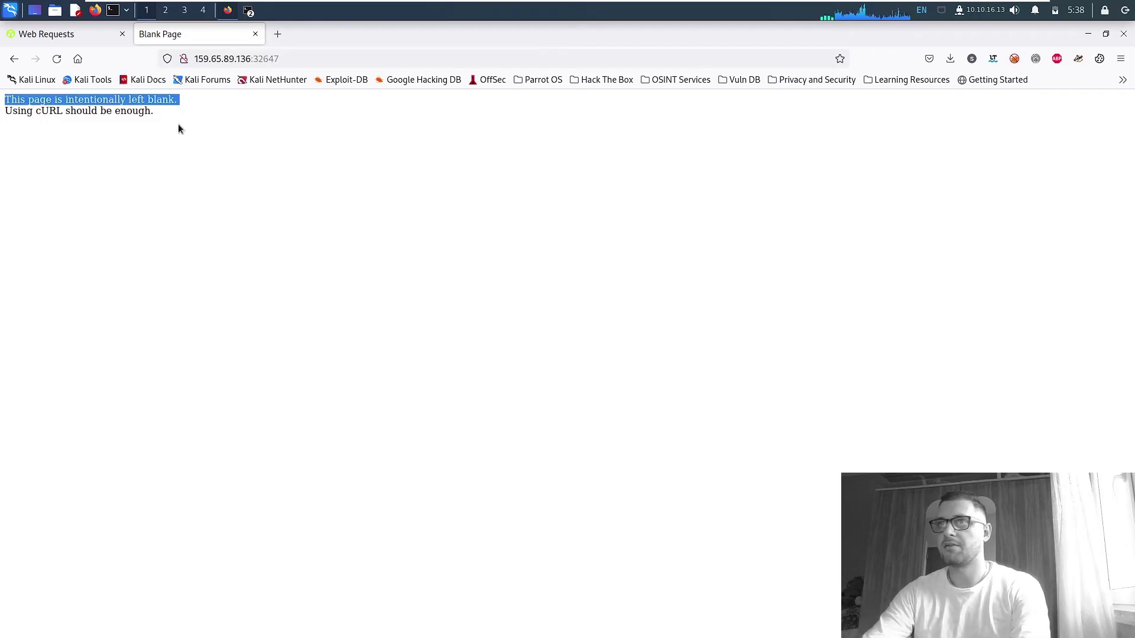
{"action": "left_click", "coordinate": [7, 111]}
{"action": "left_click_drag", "start_coordinate": [57, 110], "coordinate": [156, 111]}
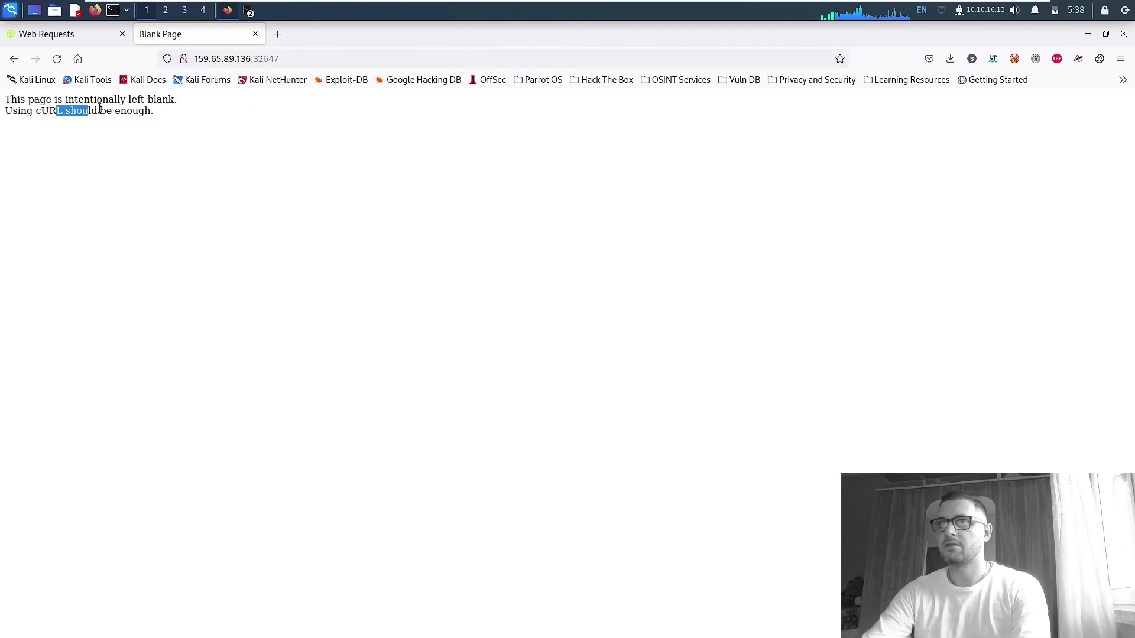
{"action": "left_click", "coordinate": [160, 112]}
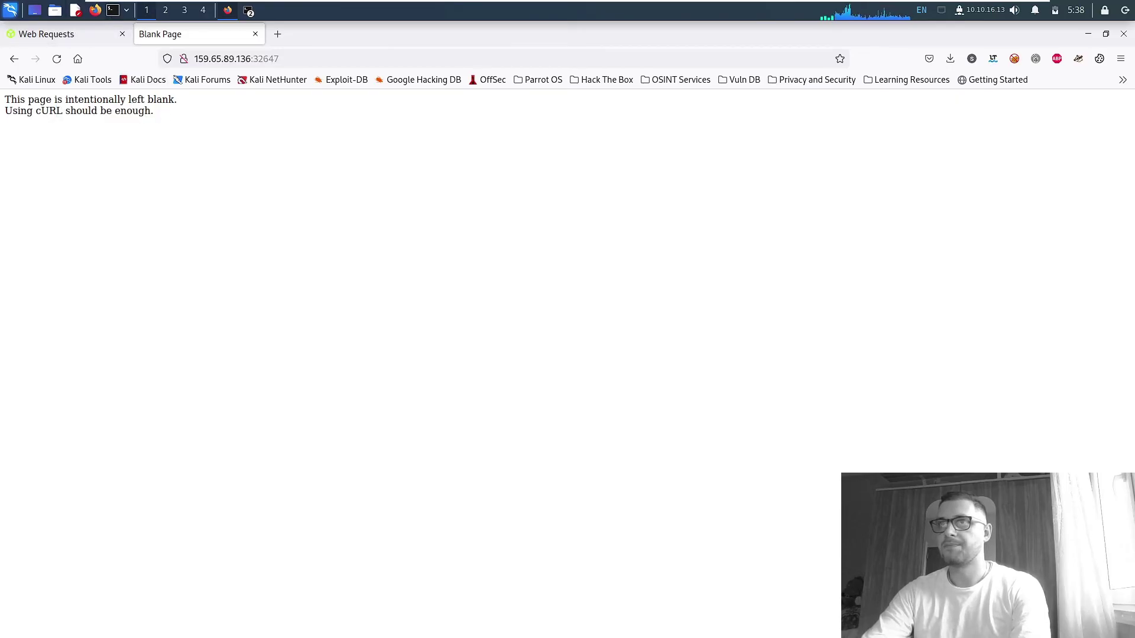
Open a new terminal window and bring a terminal with a ready prompt forward.
{"action": "left_click", "coordinate": [112, 9]}
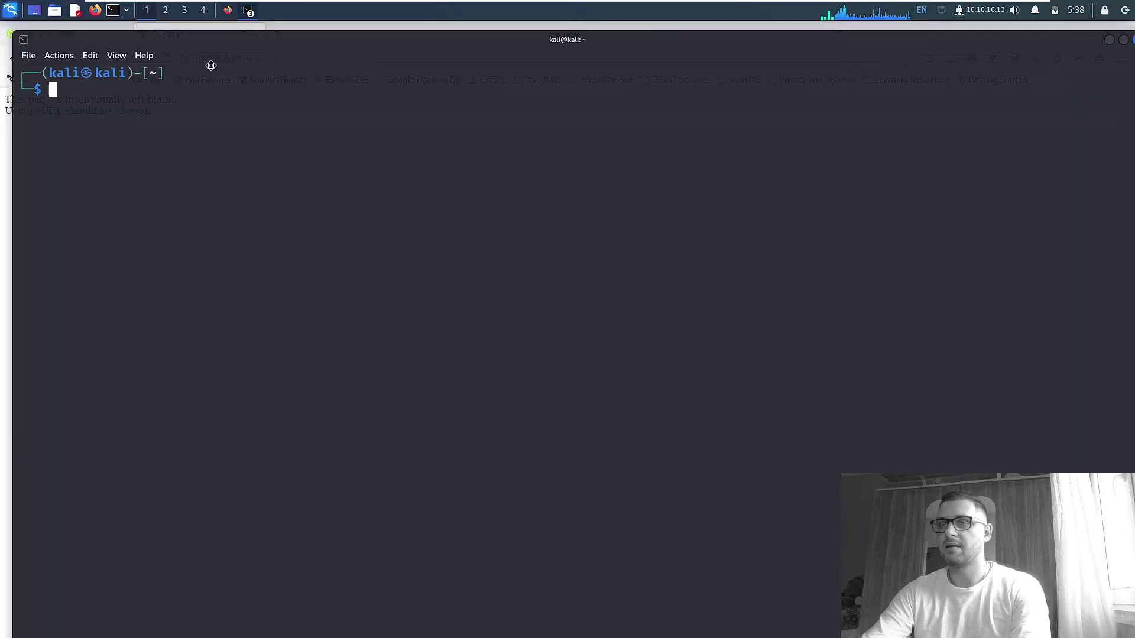
{"action": "left_click_drag", "start_coordinate": [210, 63], "coordinate": [396, 92]}
{"action": "left_click", "coordinate": [53, 35]}
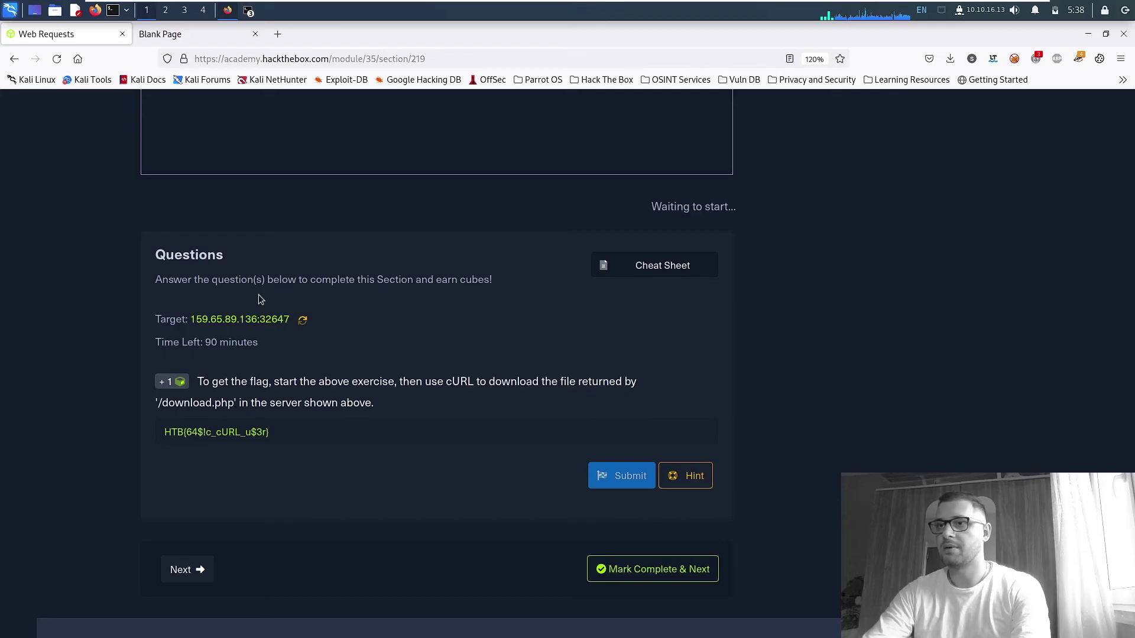
{"action": "left_click", "coordinate": [248, 12]}
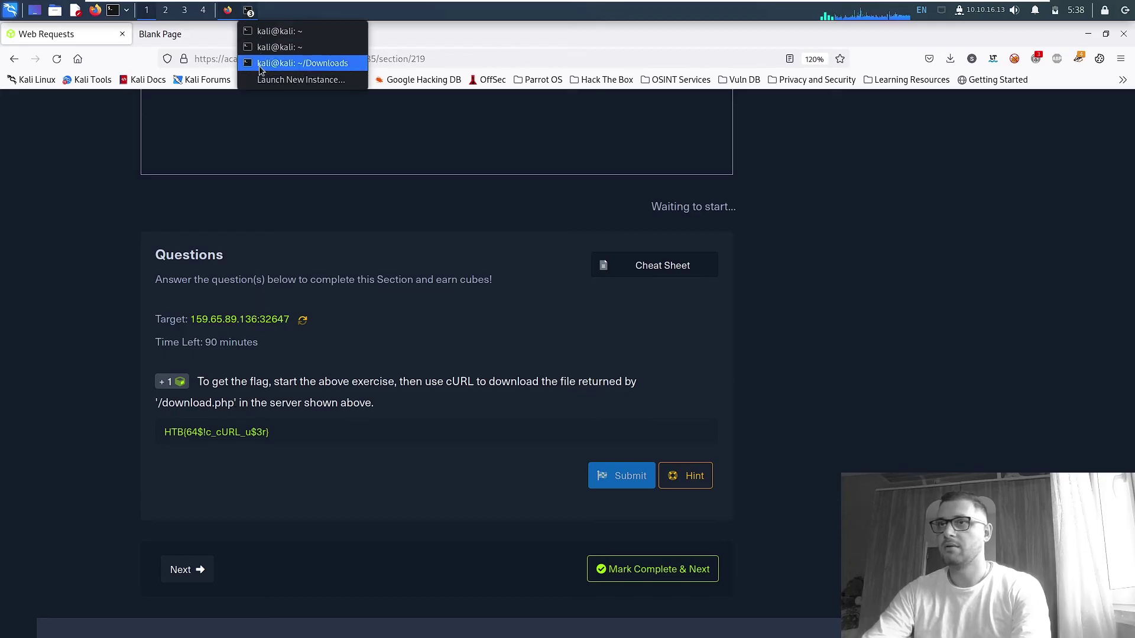
{"action": "left_click", "coordinate": [279, 27]}
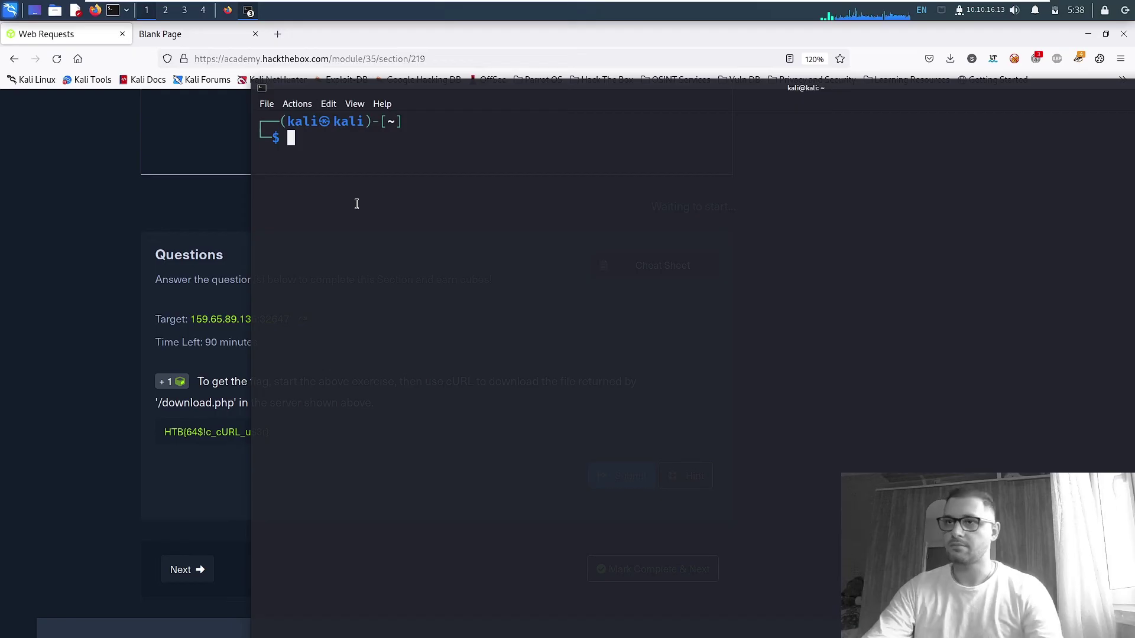
{"action": "type", "text": "curl"}
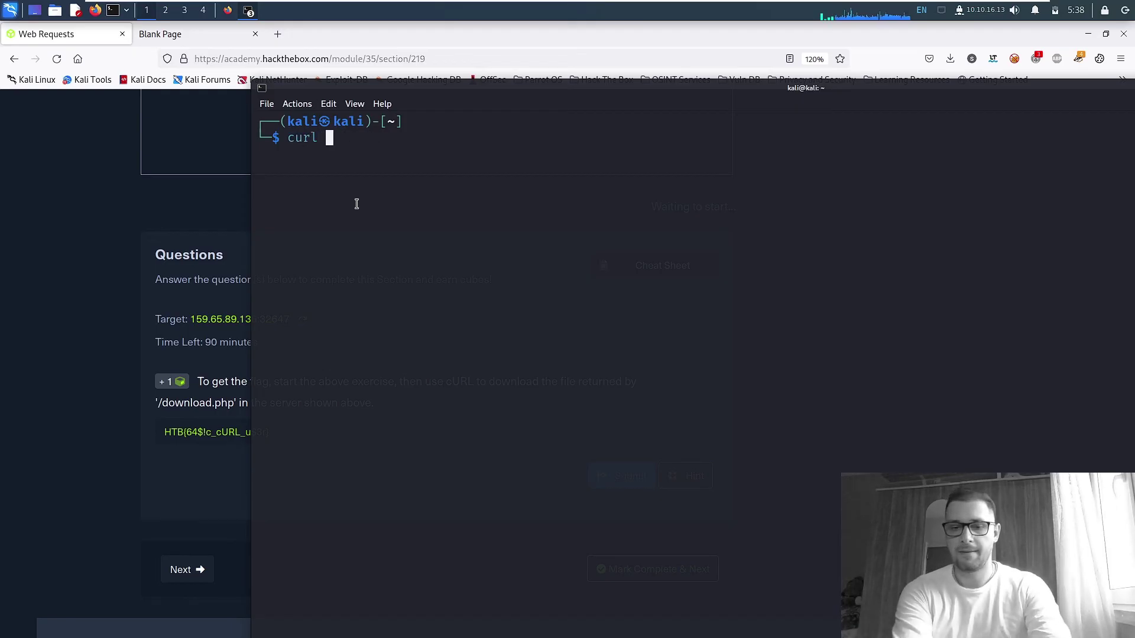
Run curl 159.65.89.136:32647/download.php and highlight the flag HTB{64$!c_cURL_u$3r}.
{"action": "key", "text": "ctrl+shift+v"}
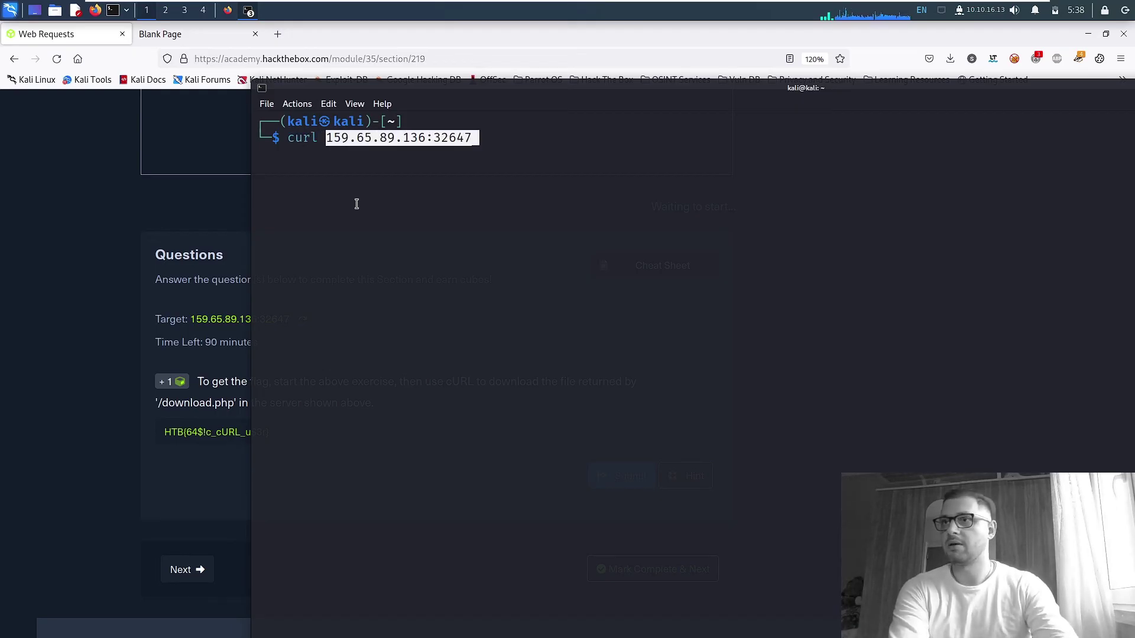
{"action": "key", "text": "BackSpace"}
{"action": "type", "text": "7/"}
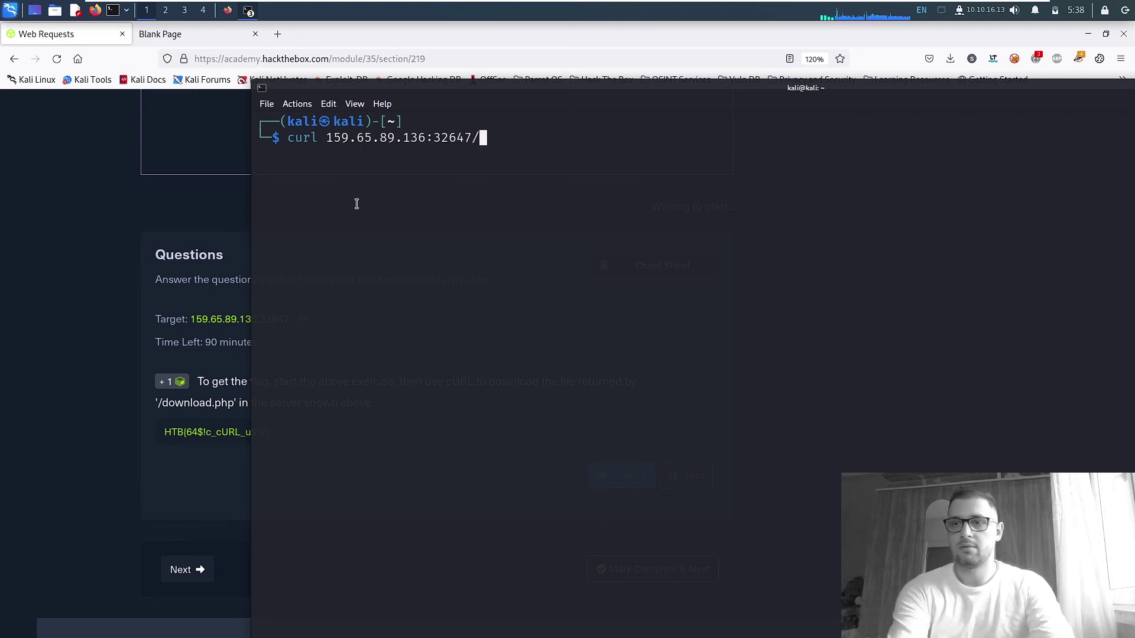
{"action": "type", "text": "download.ph"}
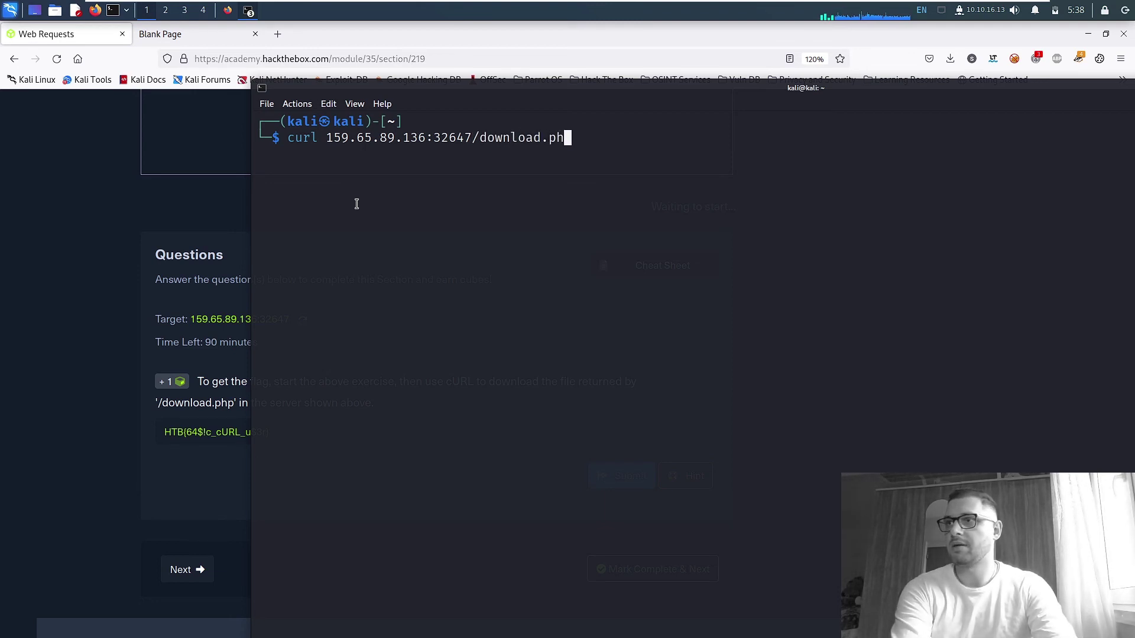
{"action": "type", "text": "p"}
{"action": "key", "text": "Return"}
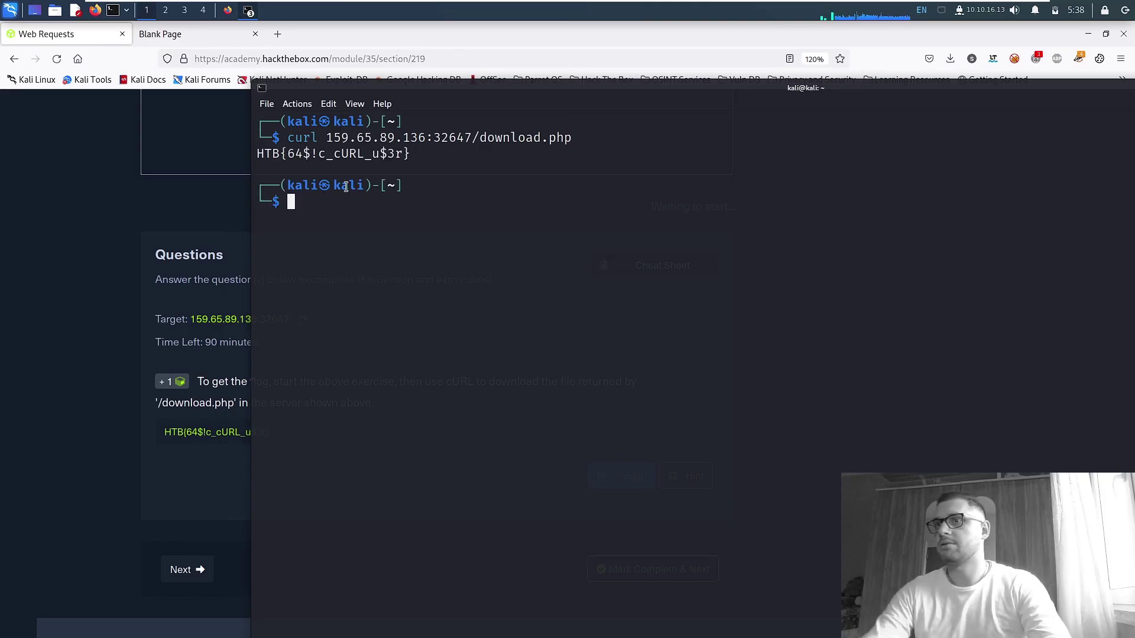
{"action": "left_click_drag", "start_coordinate": [258, 154], "coordinate": [414, 153]}
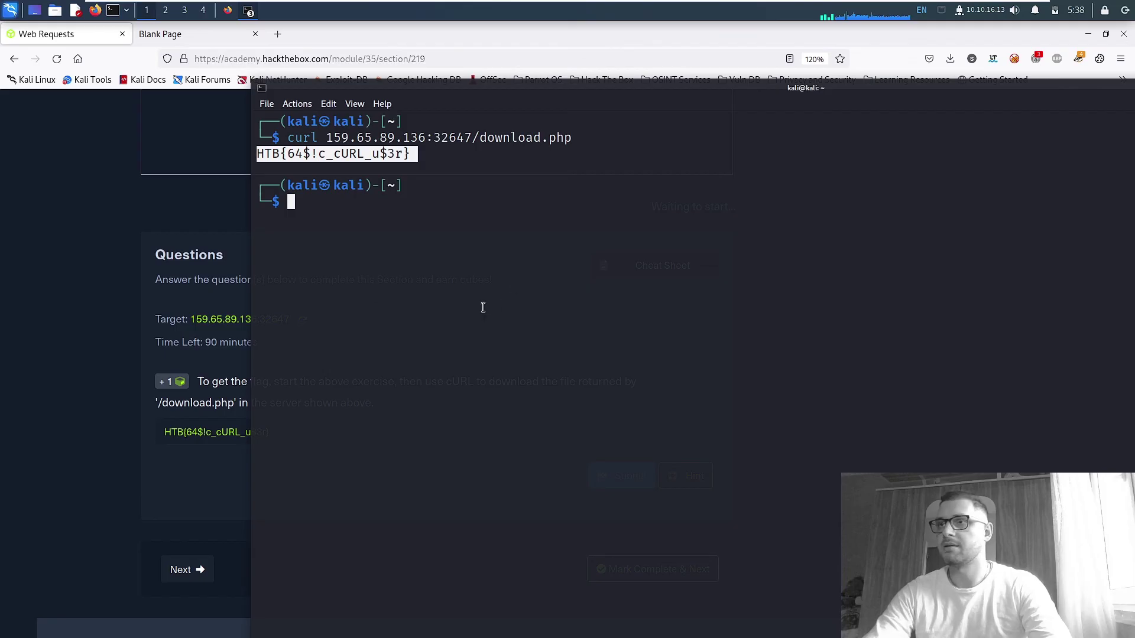
{"action": "left_click_drag", "start_coordinate": [324, 94], "coordinate": [293, 115]}
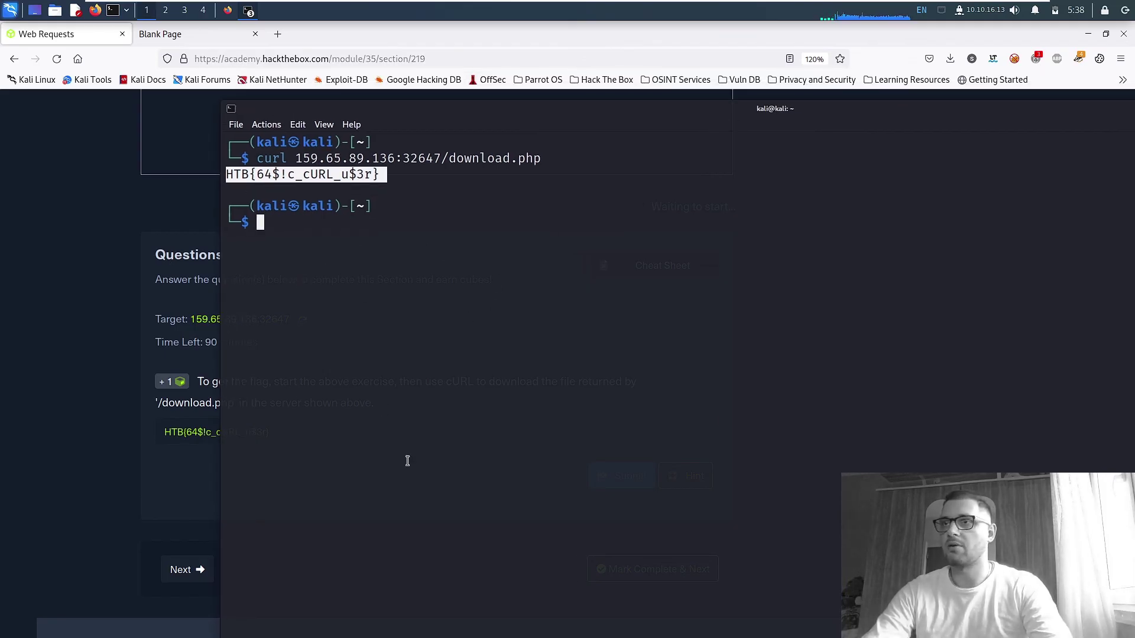
{"action": "left_click_drag", "start_coordinate": [489, 114], "coordinate": [325, 149]}
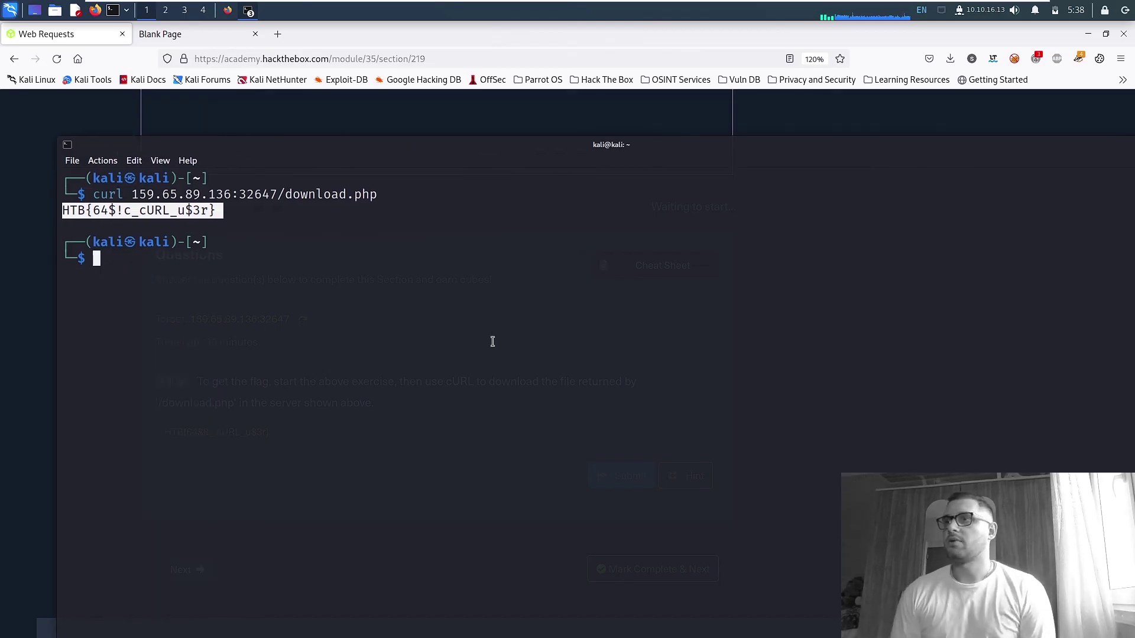
{"action": "left_click", "coordinate": [459, 132]}
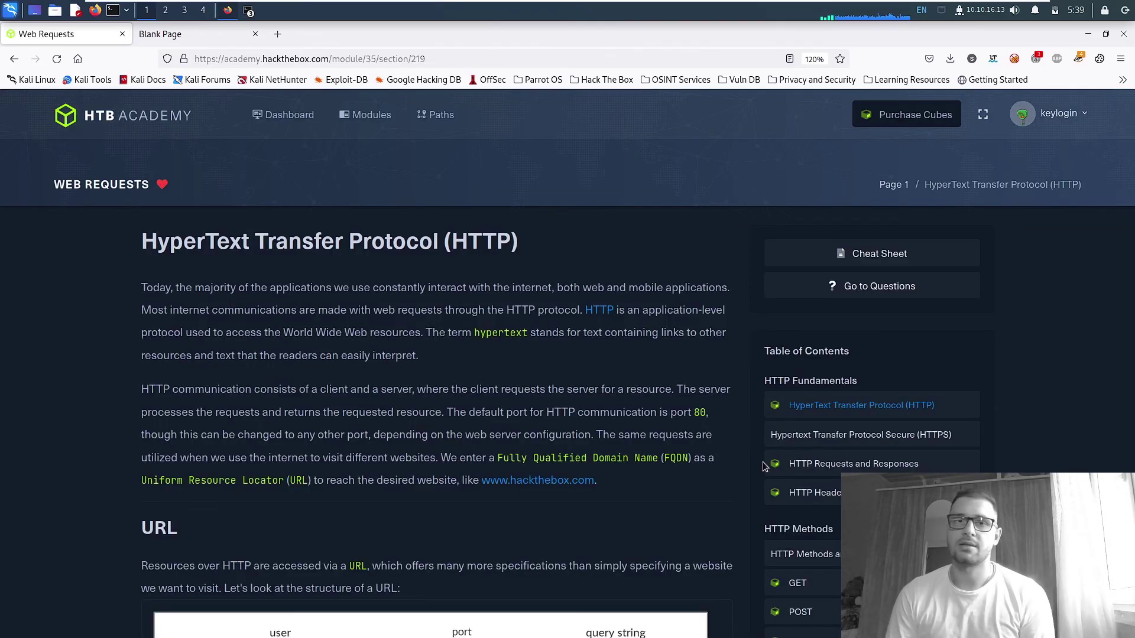